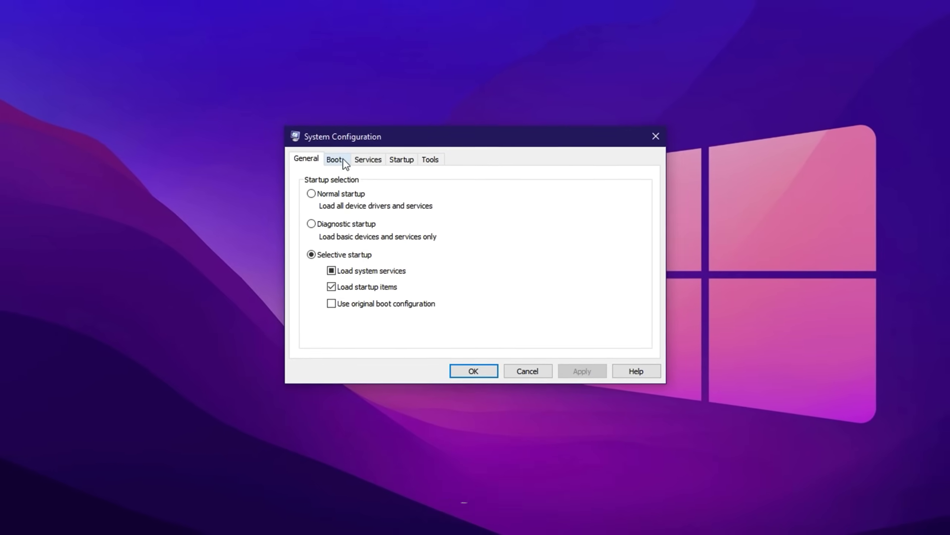
# Step: Open the advanced boot options, select the power management mode setting, and highlight the GearUp Booster download line
pyautogui.click(343, 160)
pyautogui.click(340, 257)
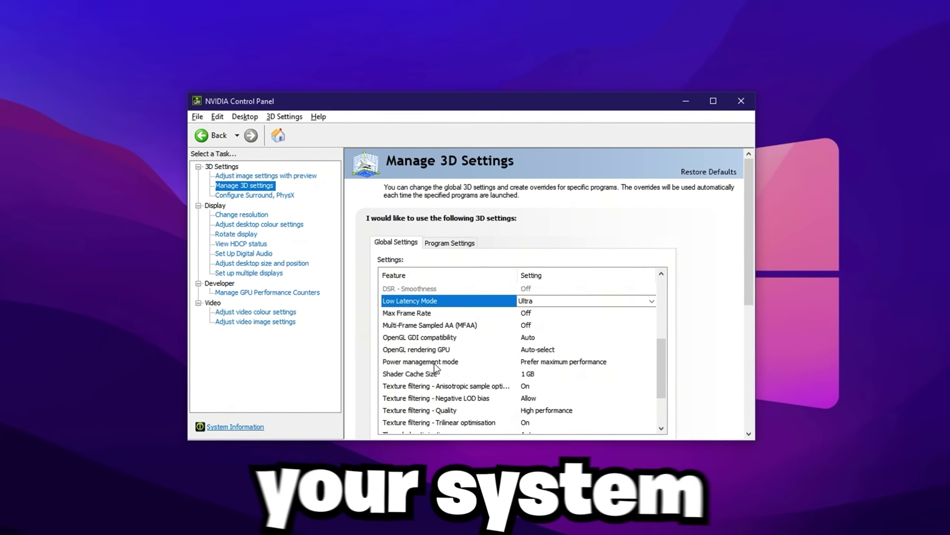
pyautogui.click(434, 362)
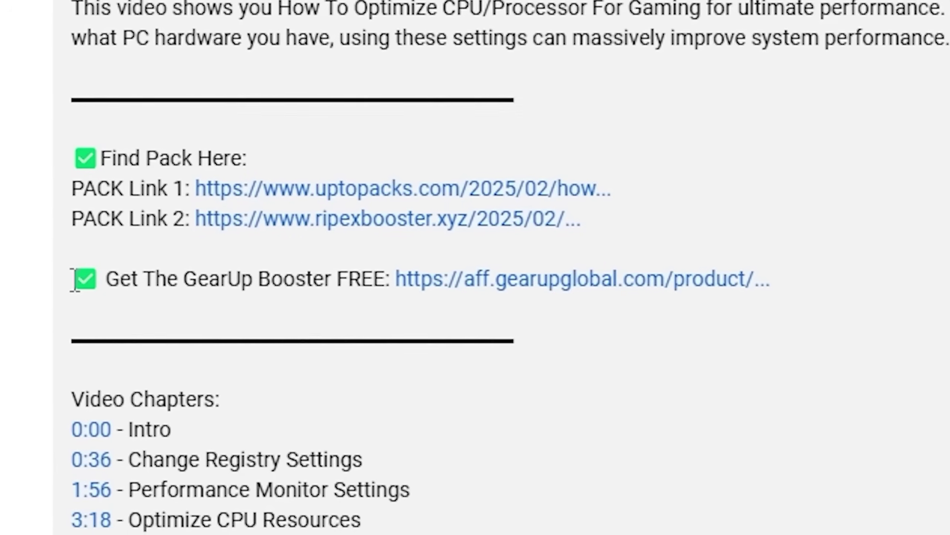
pyautogui.moveTo(77, 285); pyautogui.dragTo(760, 287)
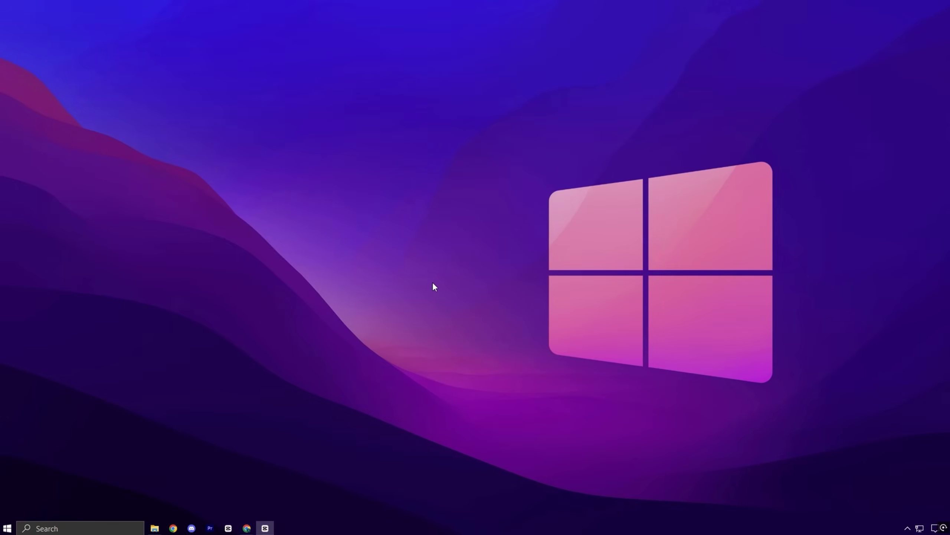
# Step: Launch gpedit.msc and go to Administrative Templates > System > Power Management > Power Throttling Settings
pyautogui.press('super+r')
pyautogui.moveTo(127, 427); pyautogui.dragTo(473, 212)
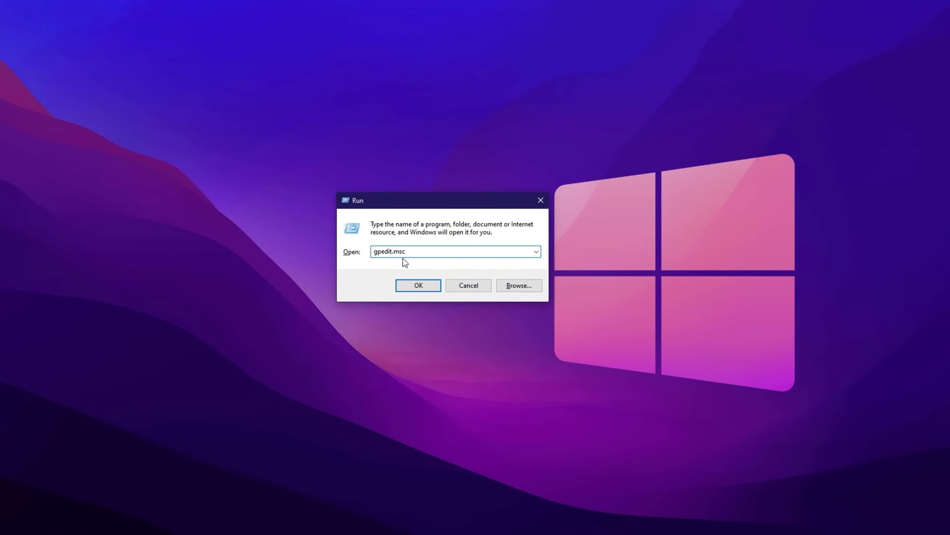
pyautogui.click(416, 286)
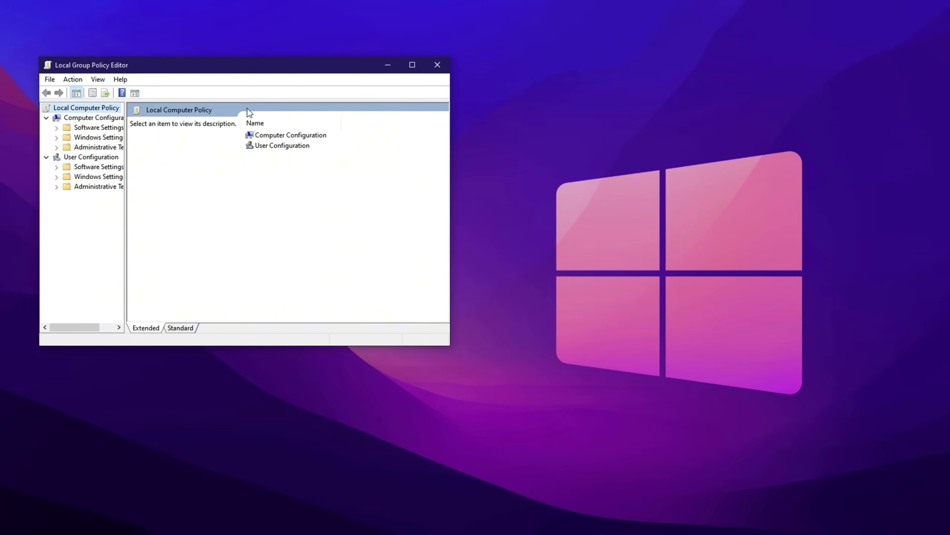
pyautogui.moveTo(215, 68); pyautogui.dragTo(463, 131)
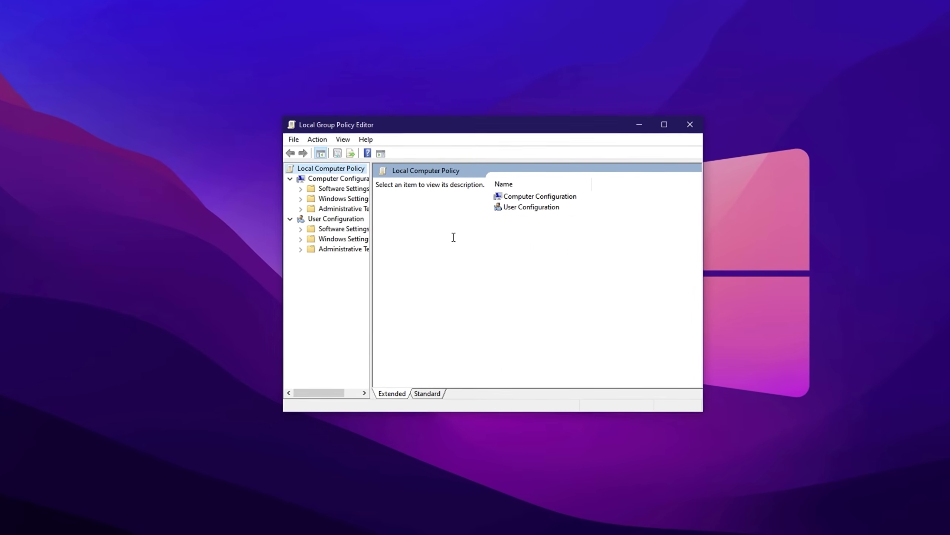
pyautogui.click(341, 208)
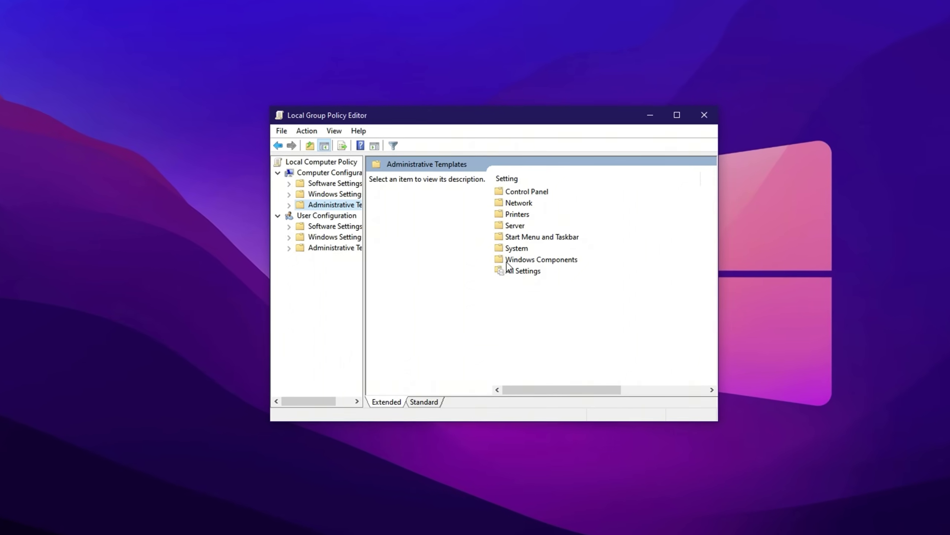
pyautogui.doubleClick(516, 248)
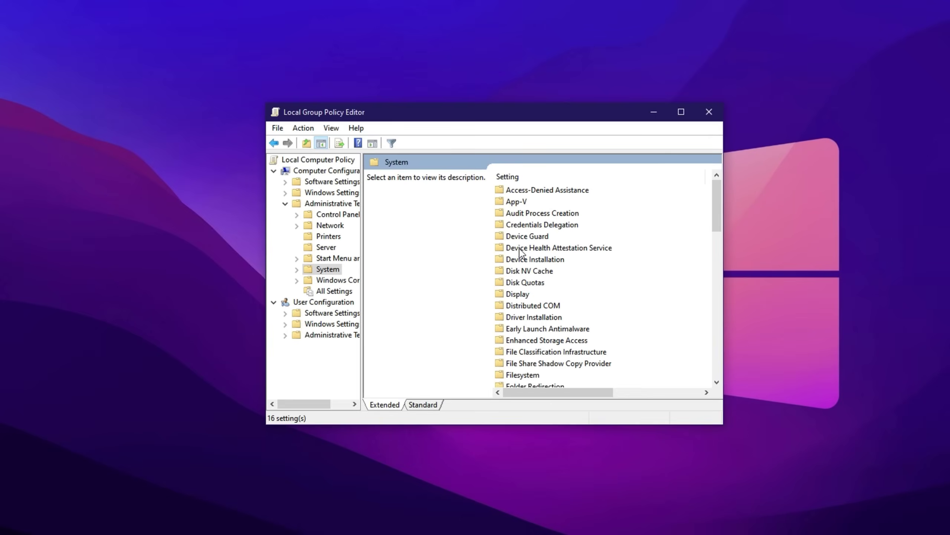
pyautogui.scroll(-8, 526, 300)
pyautogui.doubleClick(539, 270)
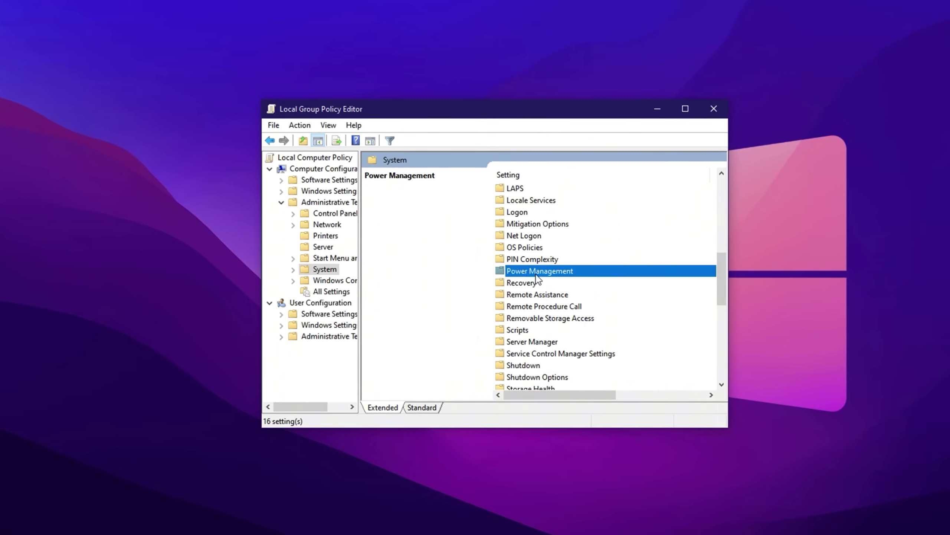
pyautogui.doubleClick(537, 236)
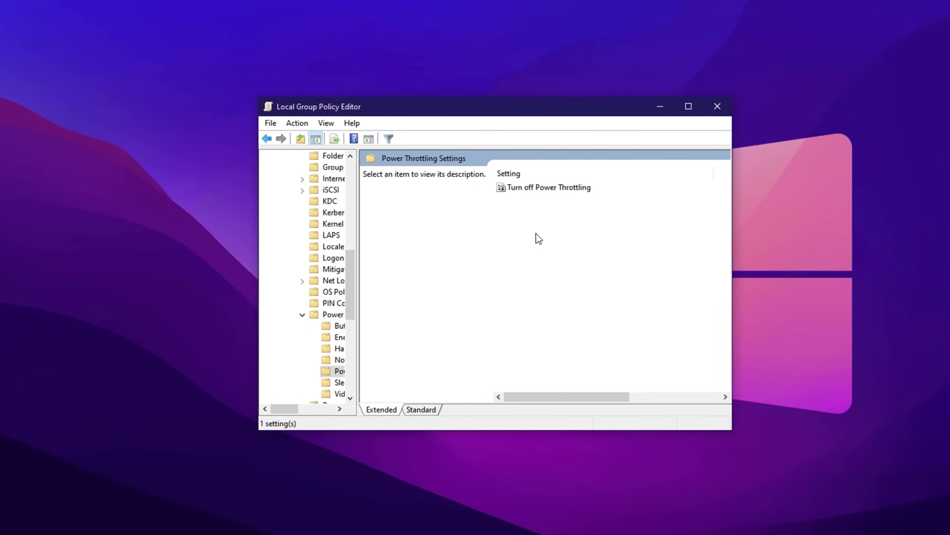
# Step: Set the Turn off Power Throttling policy to Enabled and apply it
pyautogui.click(537, 190)
pyautogui.doubleClick(538, 187)
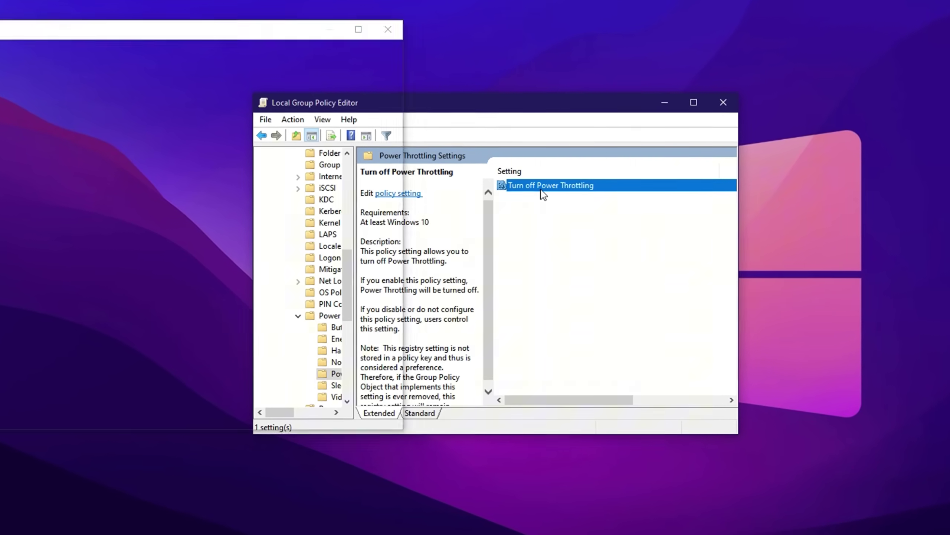
pyautogui.moveTo(148, 27); pyautogui.dragTo(465, 77)
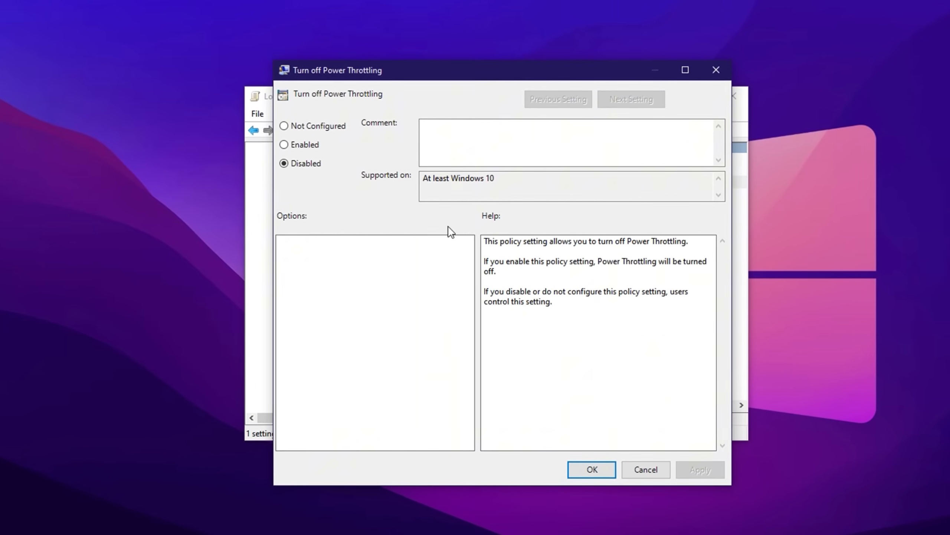
pyautogui.click(319, 144)
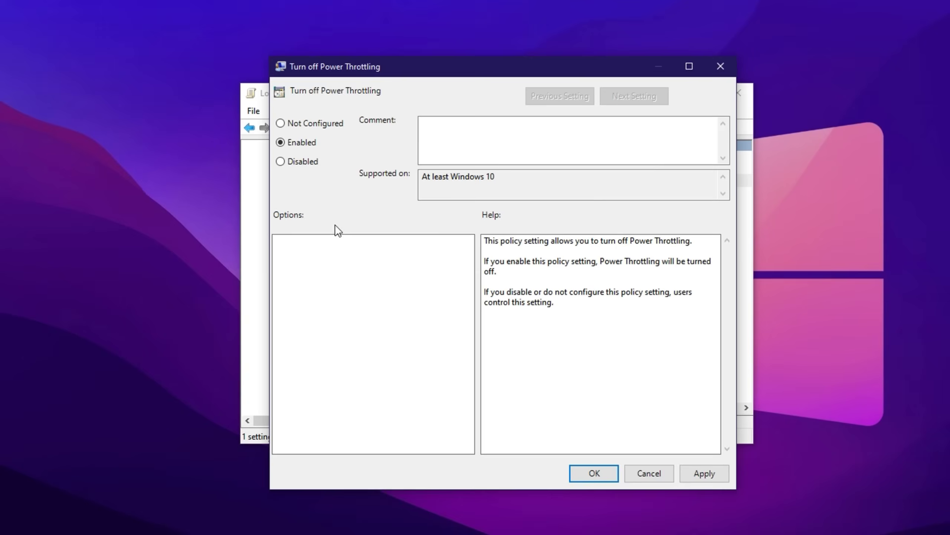
pyautogui.click(704, 477)
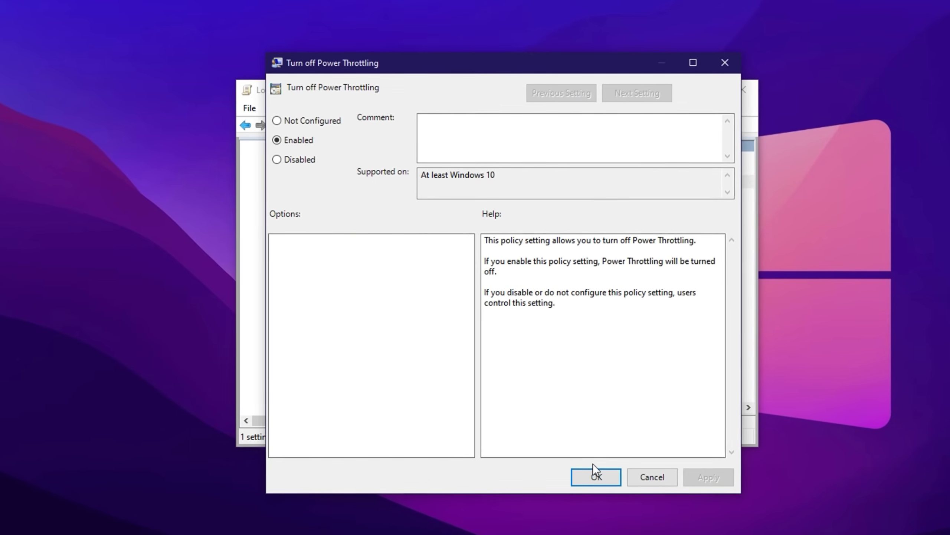
pyautogui.click(587, 476)
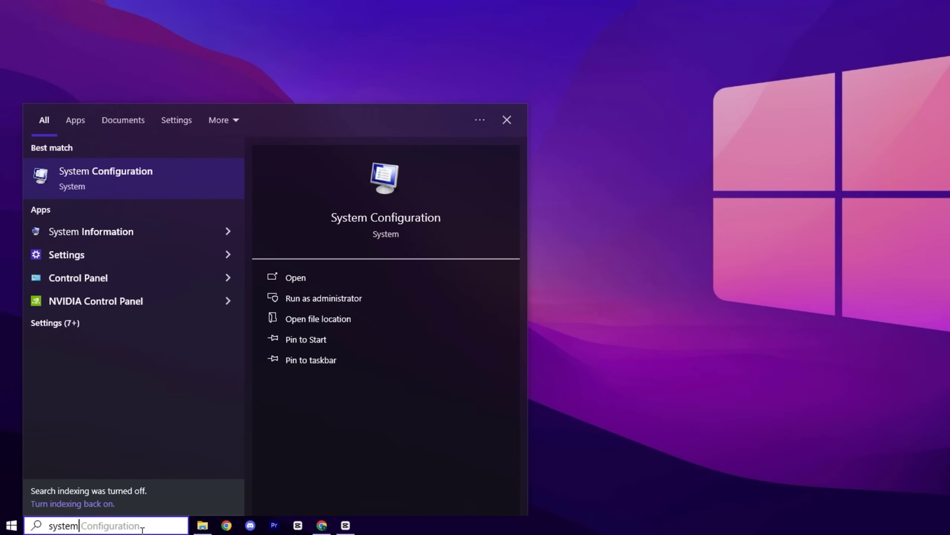
# Step: Launch System Configuration and set the boot's Number of processors to 8 in advanced options
pyautogui.click(159, 179)
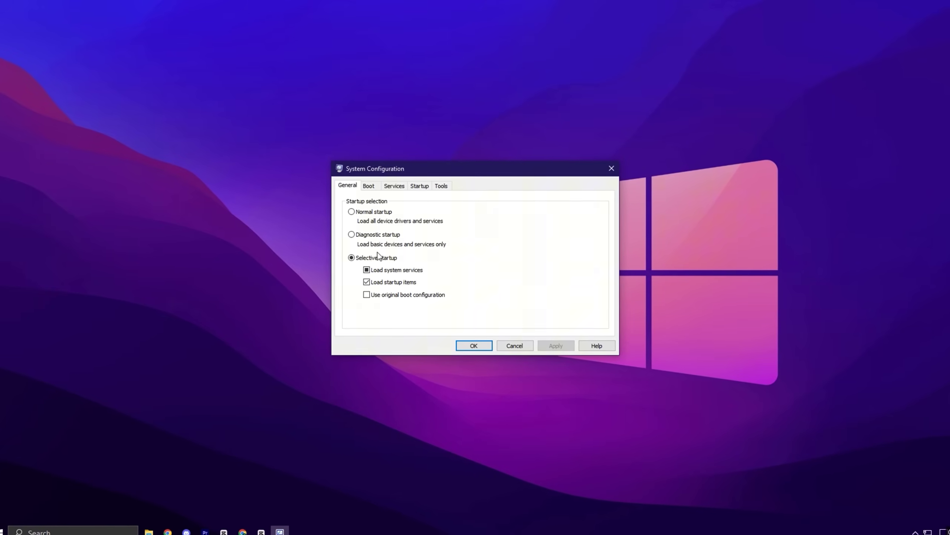
pyautogui.click(373, 186)
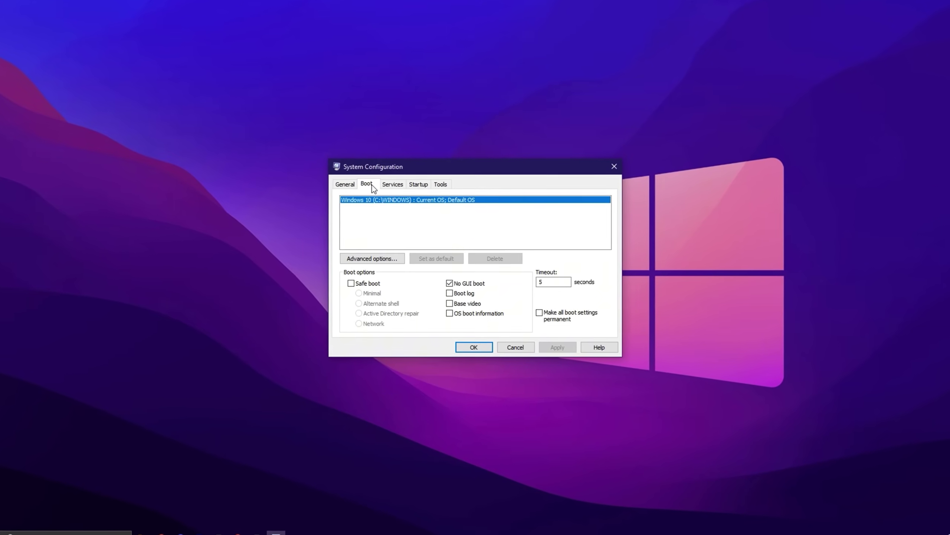
pyautogui.click(369, 262)
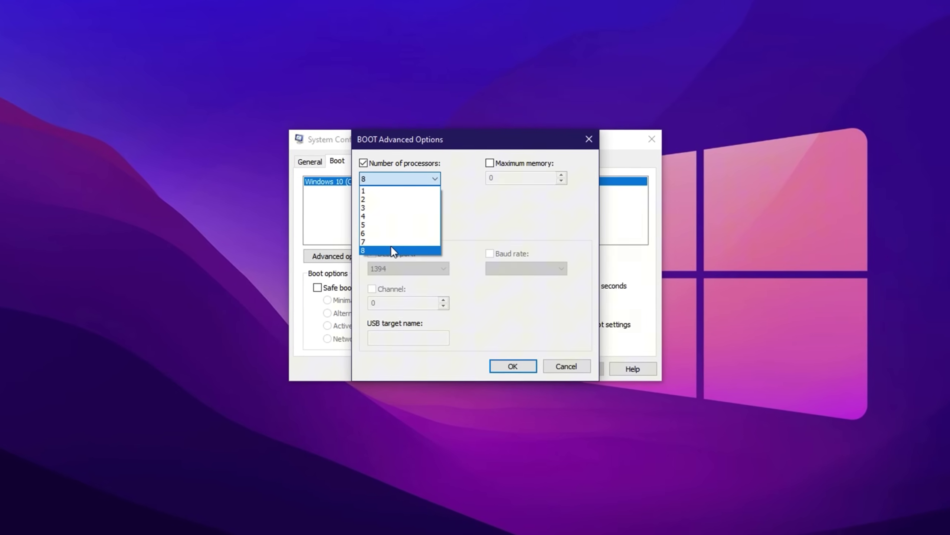
pyautogui.click(463, 260)
pyautogui.click(512, 364)
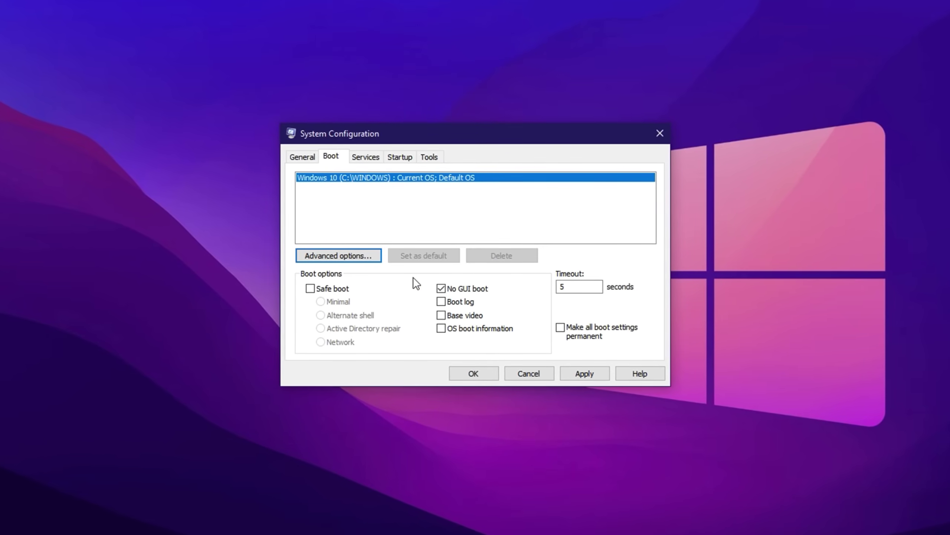
# Step: Tick Hide all Microsoft services on the Services list and scroll through the remaining third-party services
pyautogui.click(364, 157)
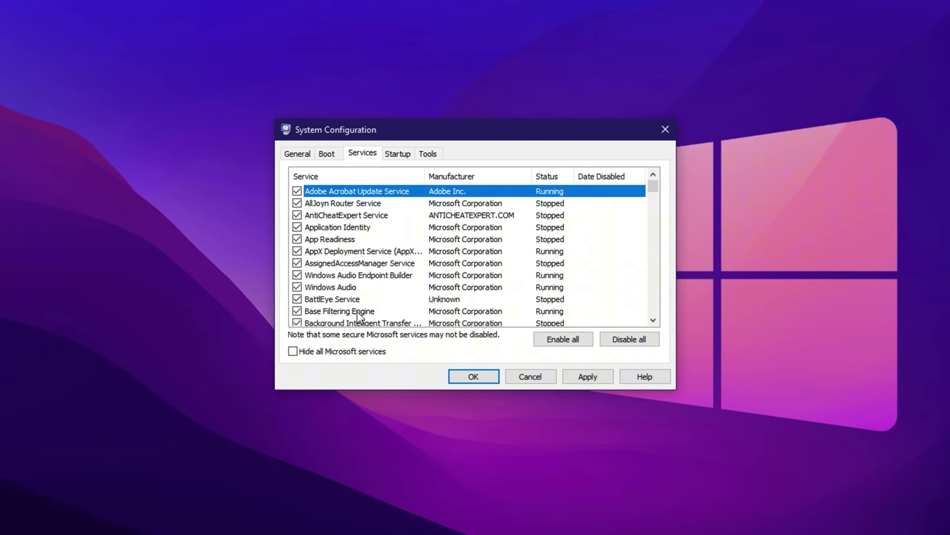
pyautogui.click(291, 352)
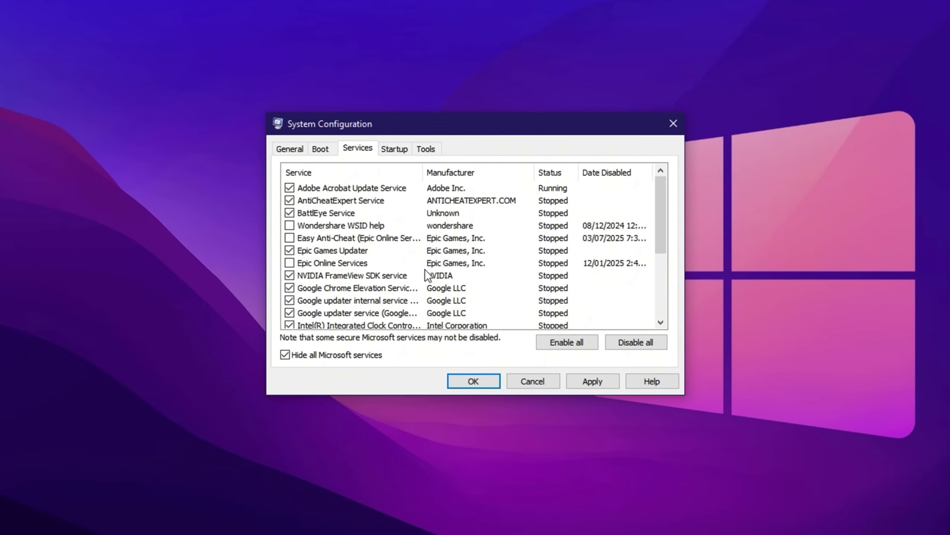
pyautogui.scroll(-3, 396, 252)
pyautogui.scroll(3, 395, 251)
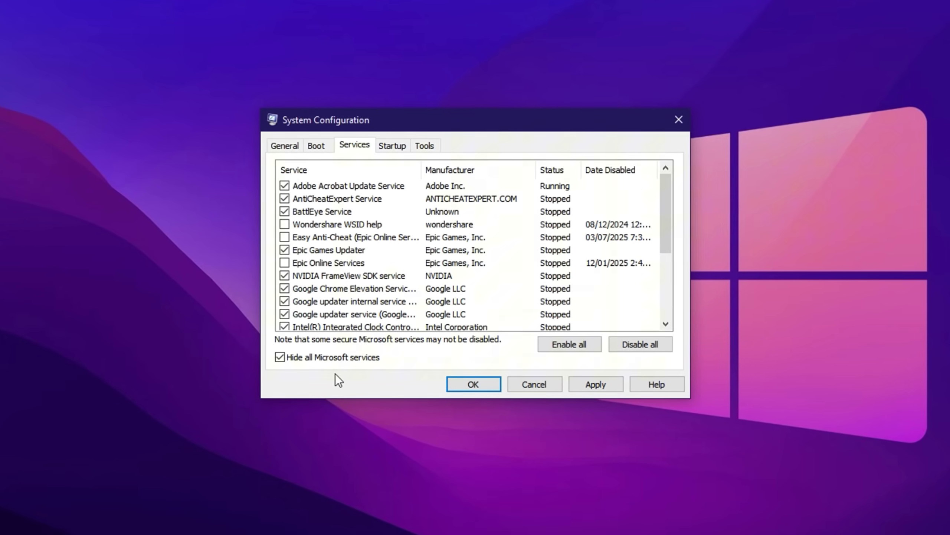
pyautogui.scroll(-3, 387, 266)
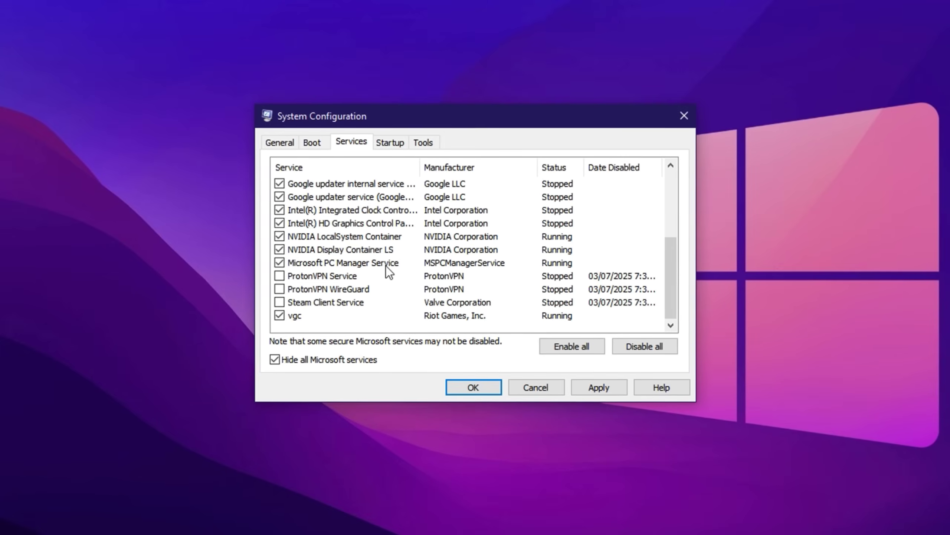
pyautogui.scroll(2, 386, 266)
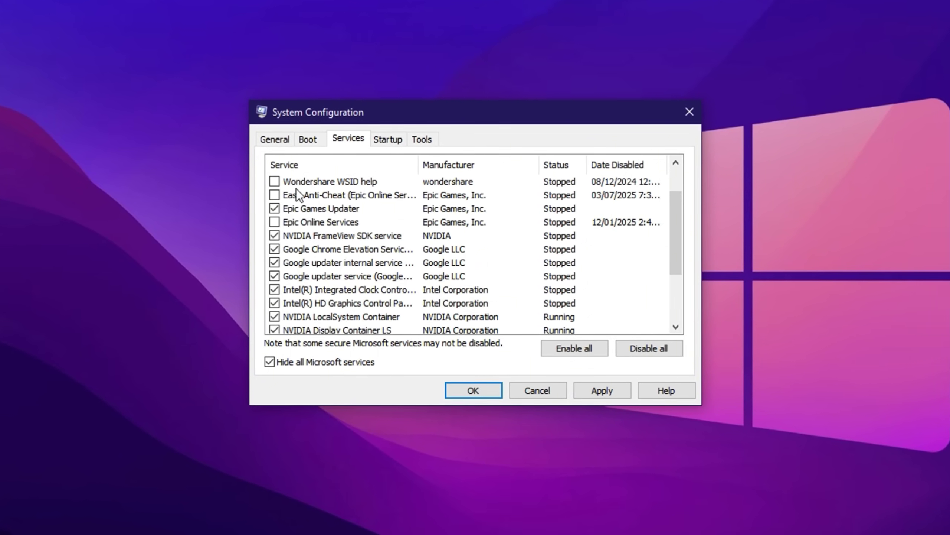
pyautogui.scroll(1, 329, 286)
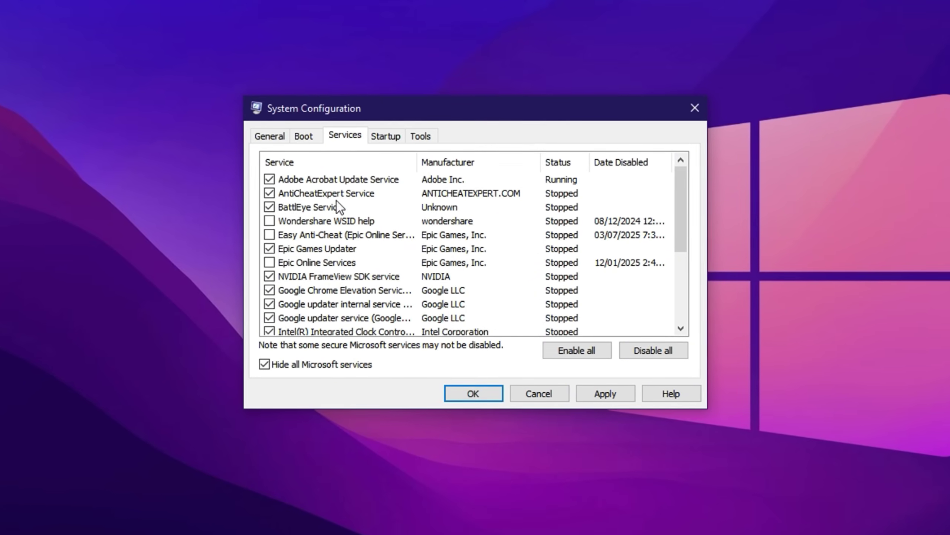
pyautogui.scroll(-2, 320, 264)
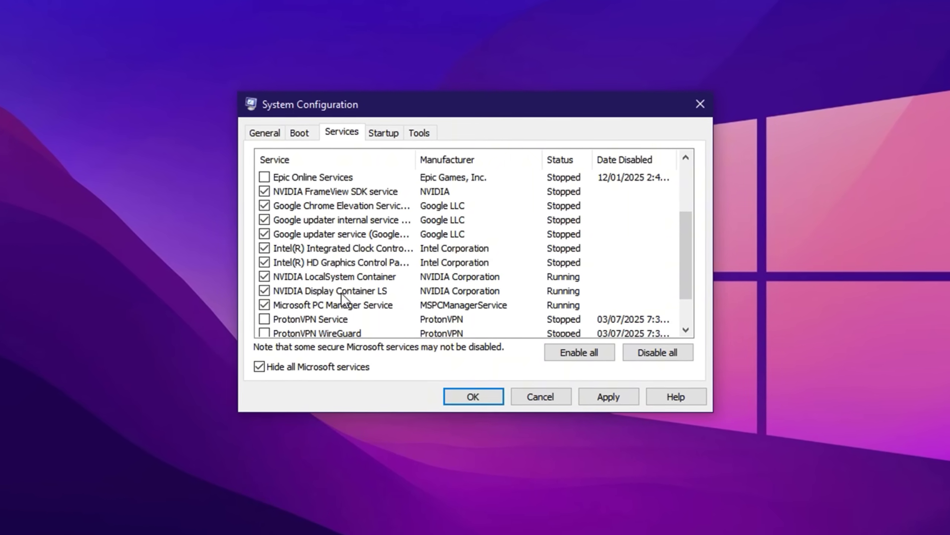
pyautogui.scroll(-1, 341, 298)
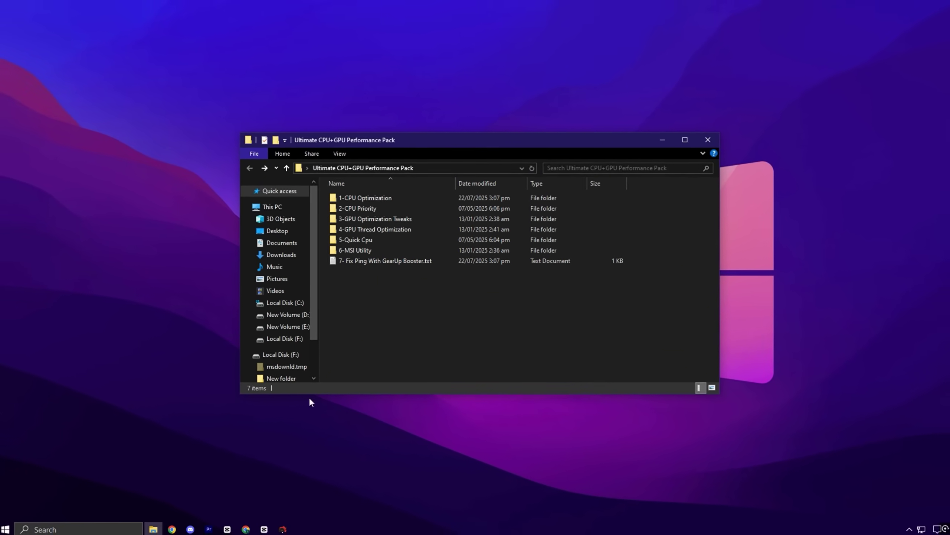
pyautogui.click(242, 531)
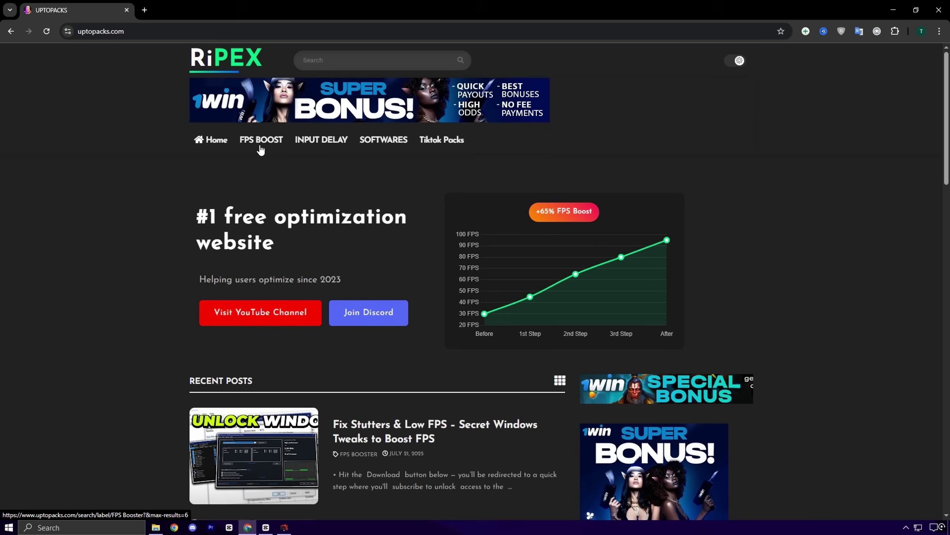
pyautogui.scroll(-6, 354, 311)
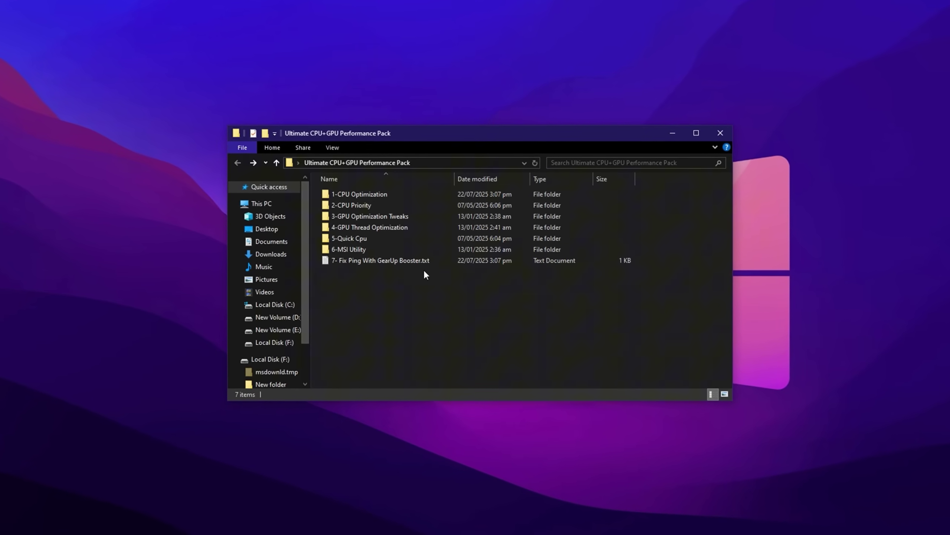
# Step: Select the four registry files in 1-CPU Optimization, then select Intel Priority.reg in 2-CPU Priority\INTEL
pyautogui.doubleClick(359, 194)
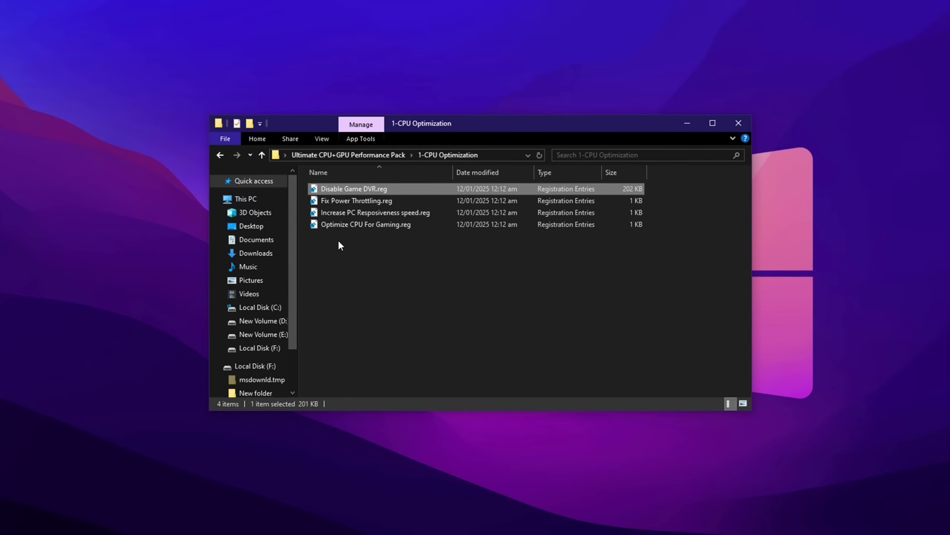
pyautogui.hotkey('ctrl', 'a')
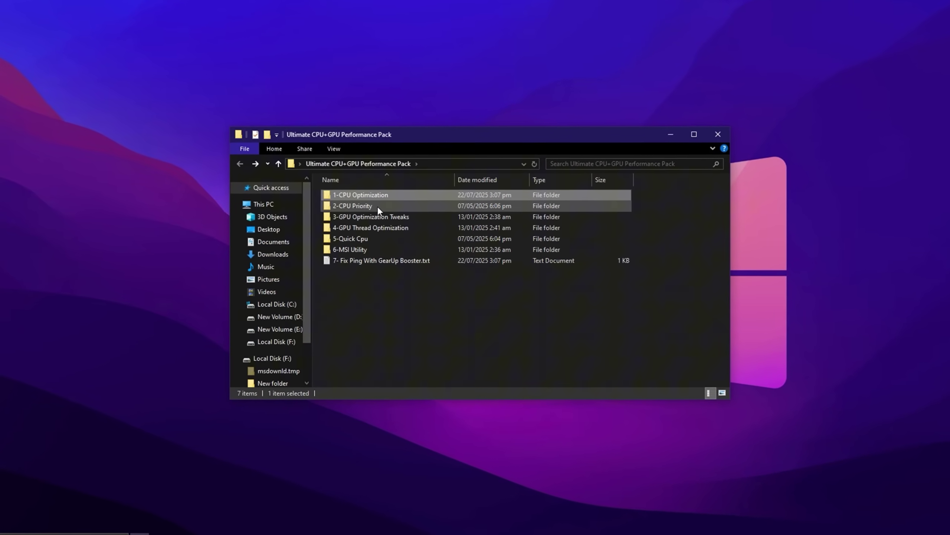
pyautogui.click(381, 208)
pyautogui.doubleClick(376, 205)
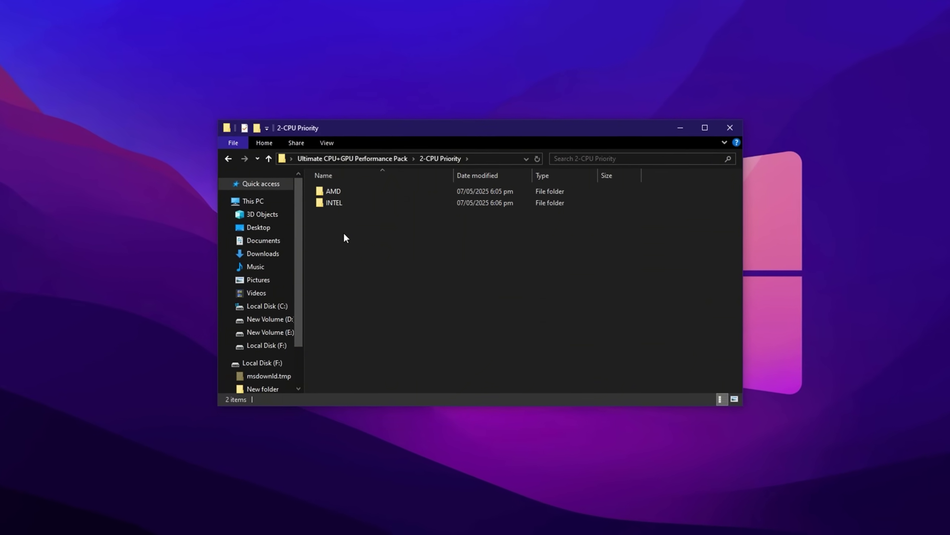
pyautogui.click(352, 201)
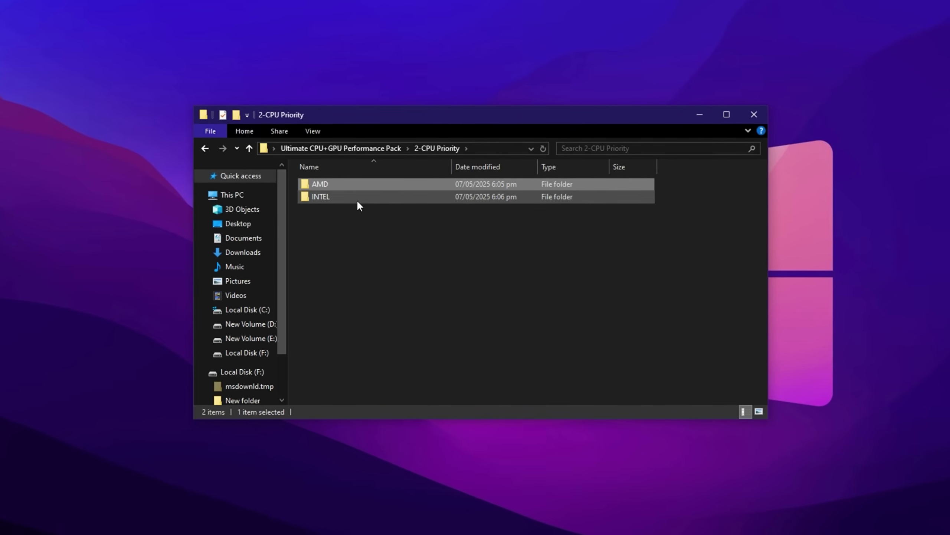
pyautogui.doubleClick(351, 196)
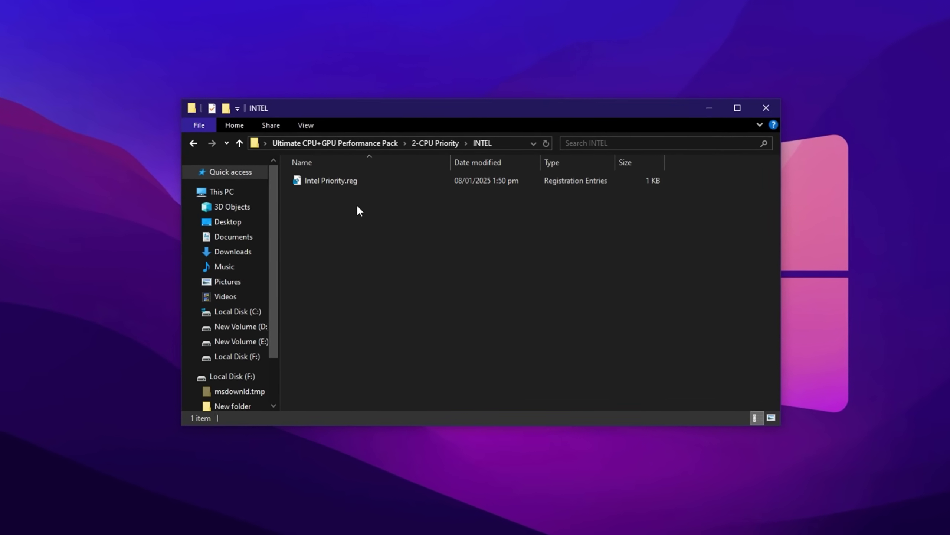
pyautogui.click(336, 180)
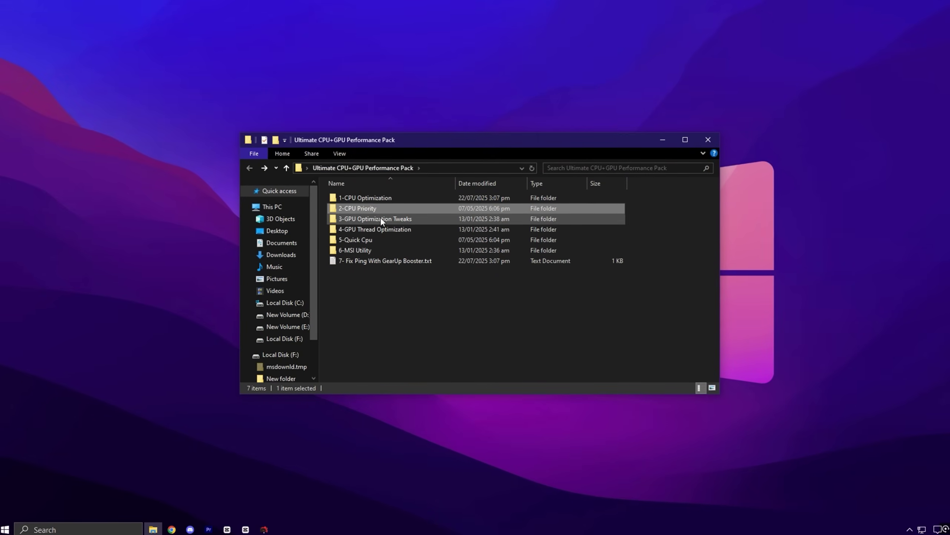
# Step: Enter the 3-GPU Optimization Tweaks folder and select Gaming Optimizations.reg
pyautogui.doubleClick(380, 218)
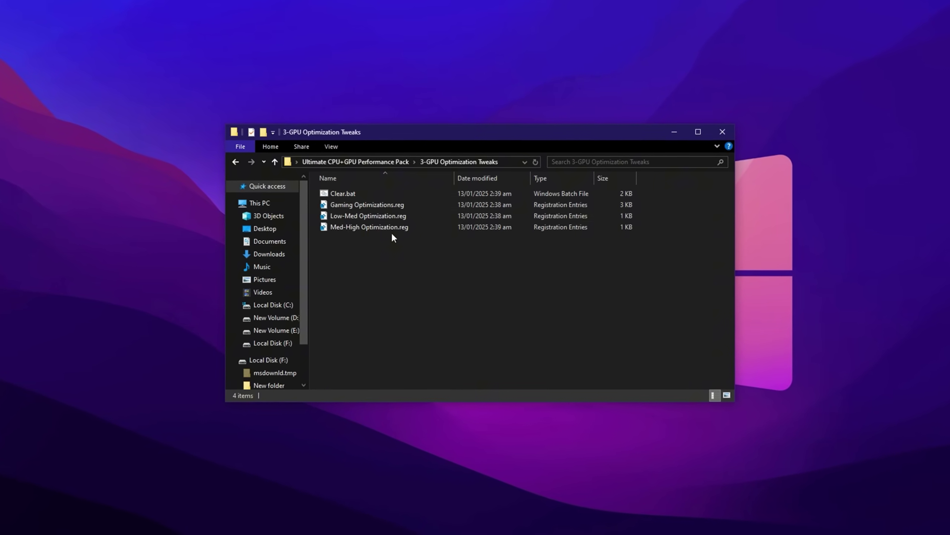
pyautogui.click(378, 205)
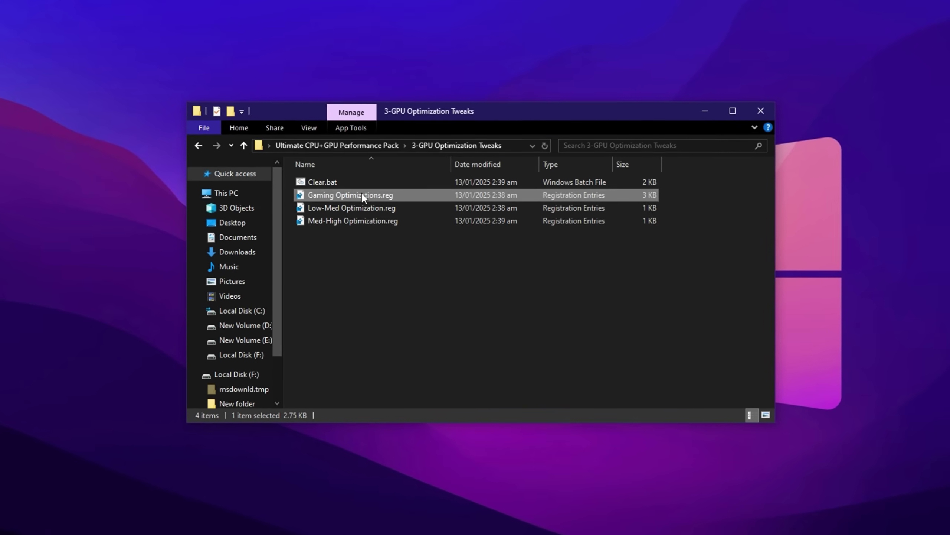
# Step: Alternate the selection between Low-Med Optimization.reg and Med-High Optimization.reg, ending on Low-Med
pyautogui.click(348, 207)
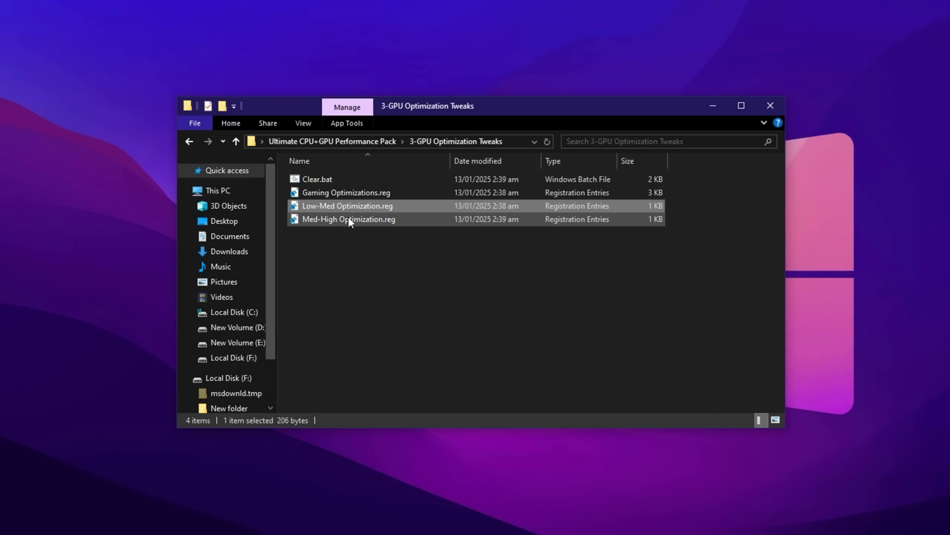
pyautogui.click(349, 220)
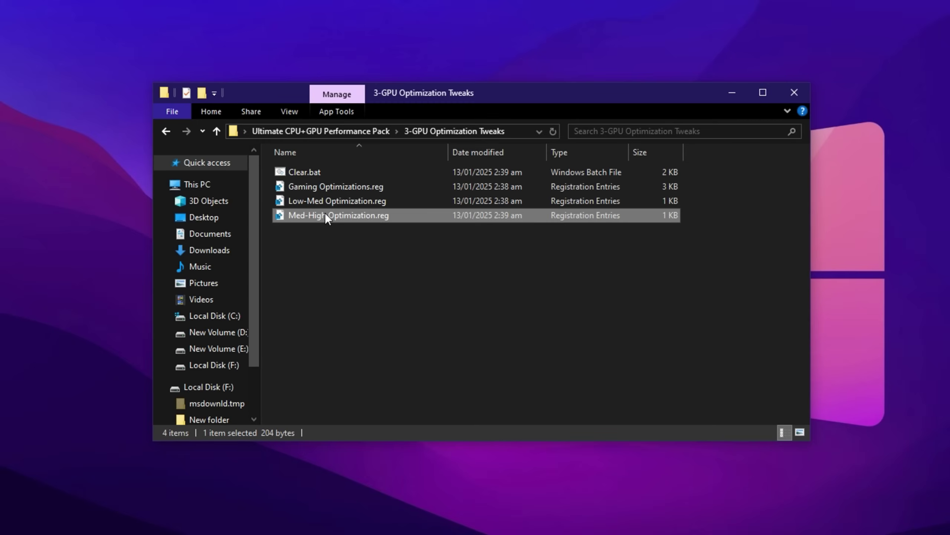
pyautogui.click(328, 204)
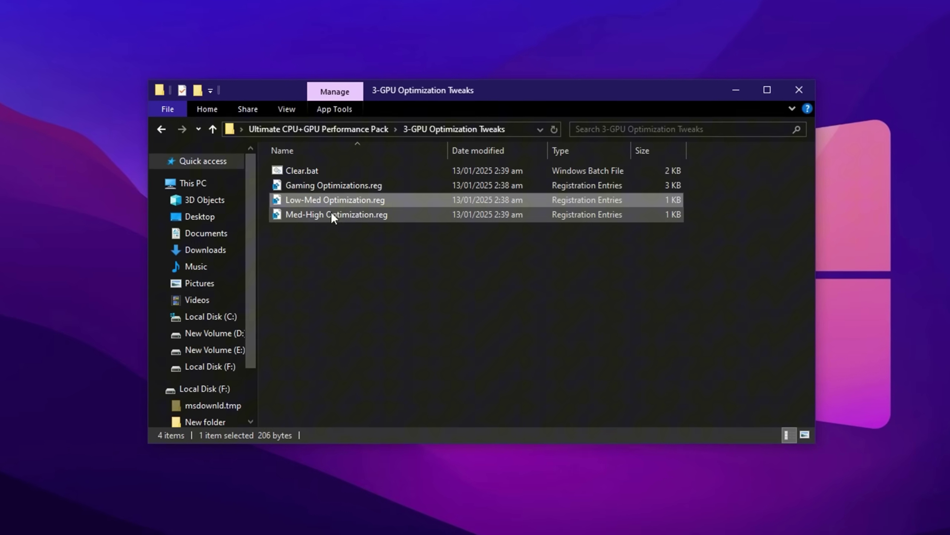
pyautogui.click(327, 217)
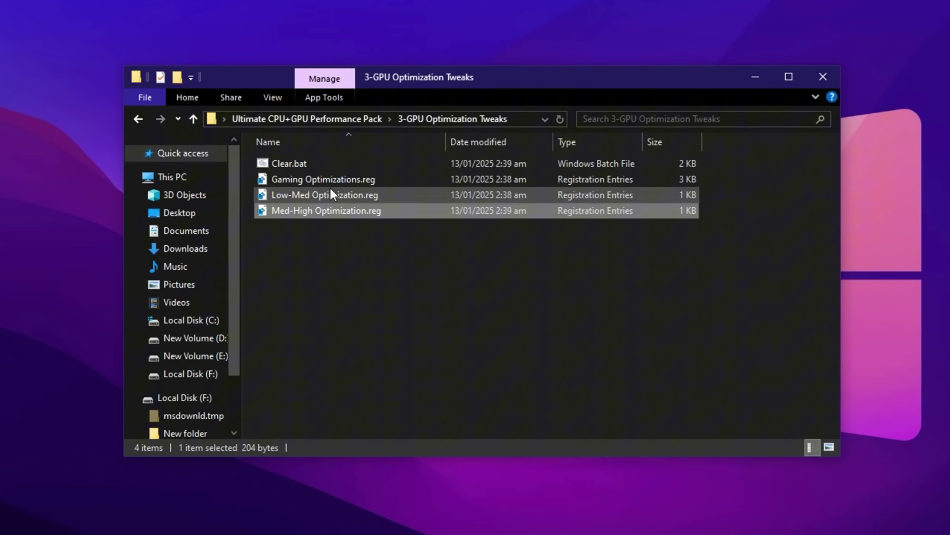
pyautogui.click(343, 196)
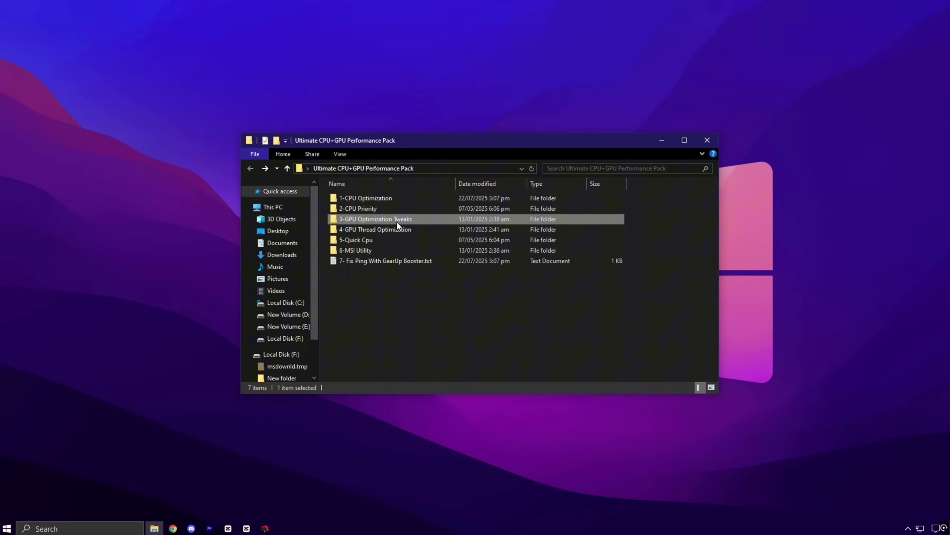
pyautogui.doubleClick(390, 229)
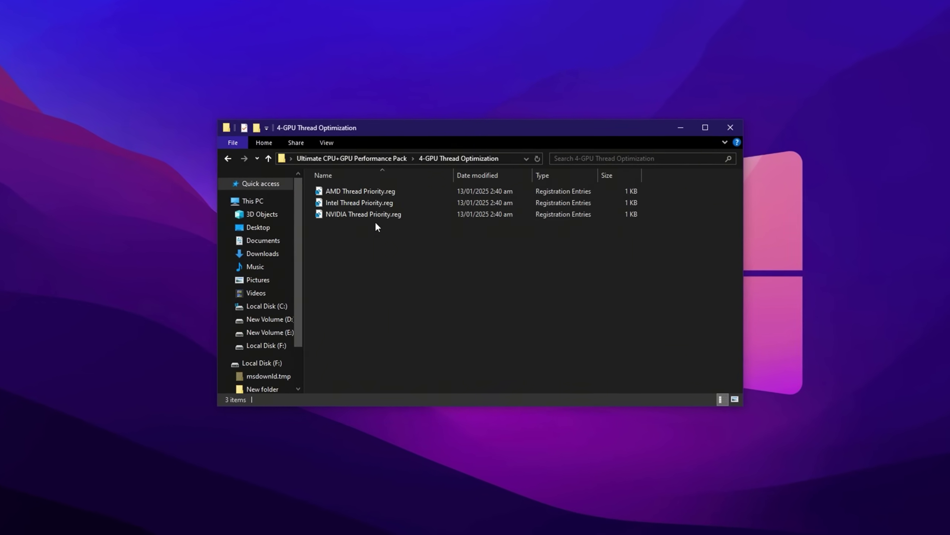
pyautogui.click(362, 192)
pyautogui.click(356, 204)
pyautogui.click(355, 216)
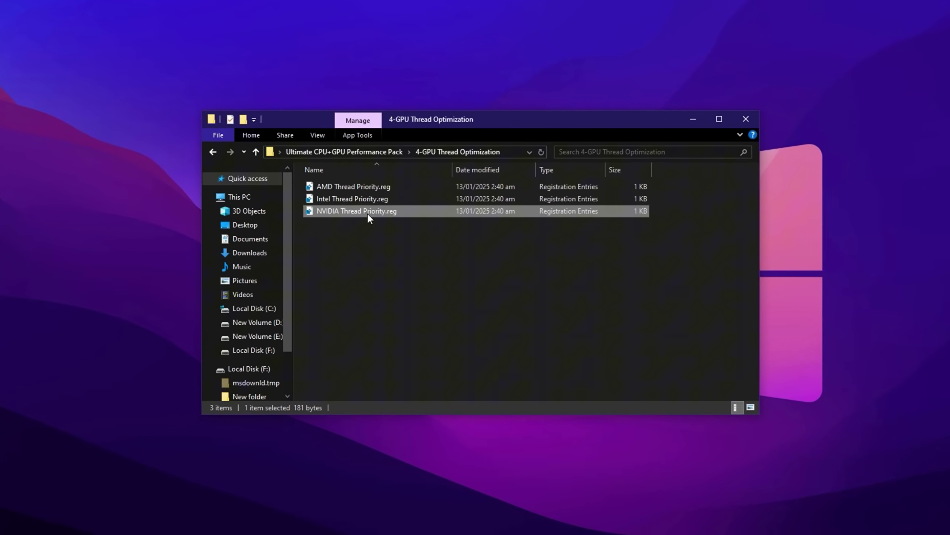
pyautogui.click(359, 229)
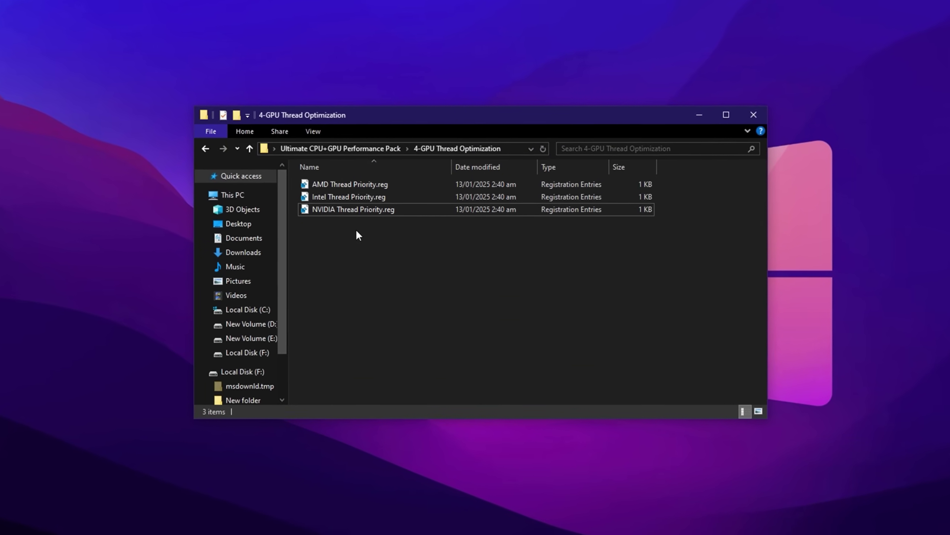
pyautogui.click(337, 212)
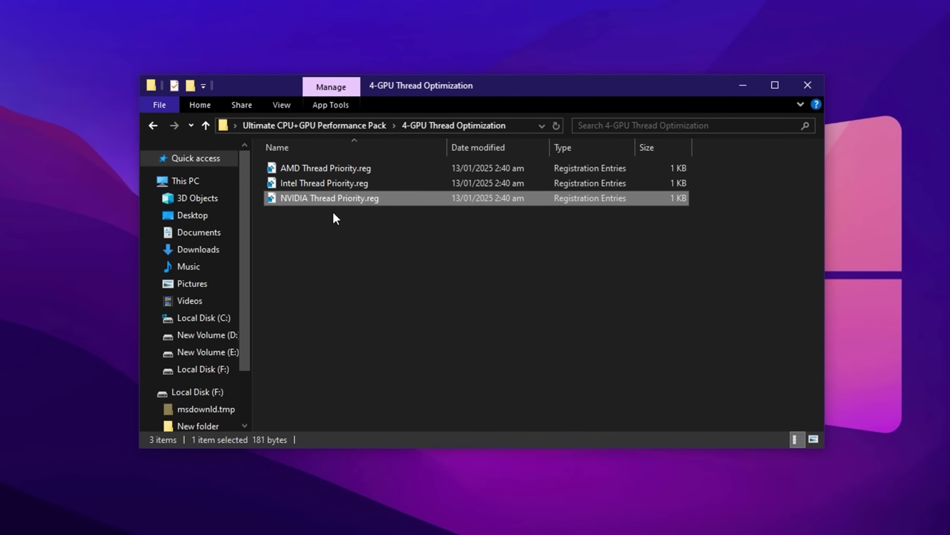
pyautogui.click(333, 228)
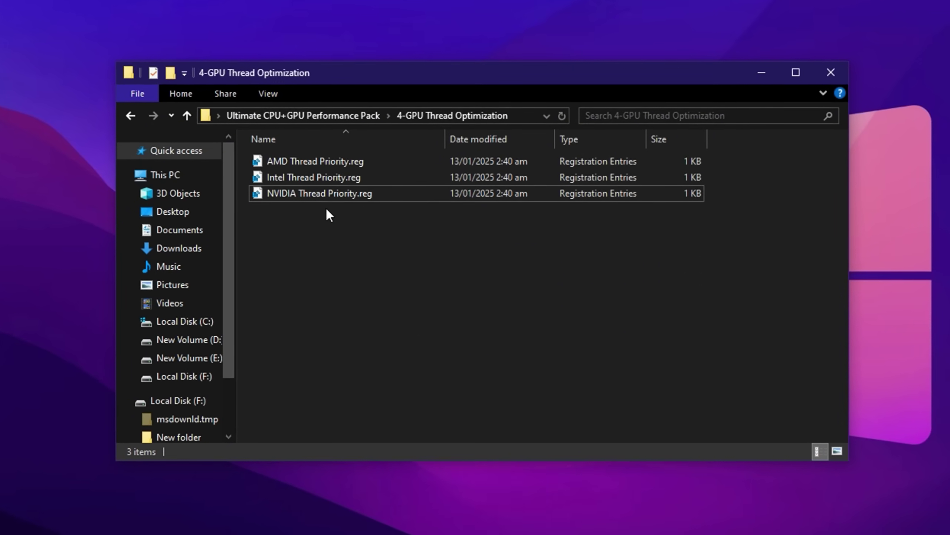
pyautogui.press('BackSpace')
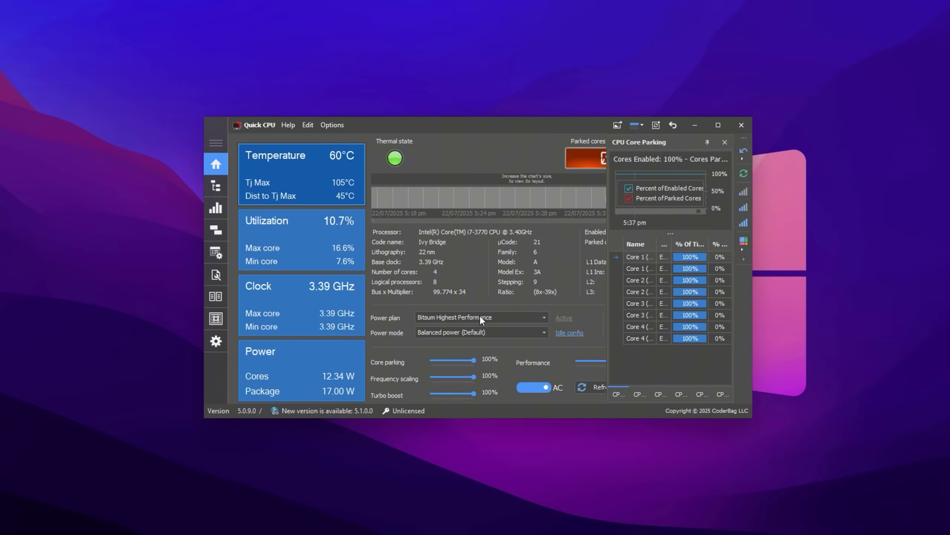
# Step: Choose the Ultimate Performance power plan and narrow the CPU Core Parking panel
pyautogui.click(480, 315)
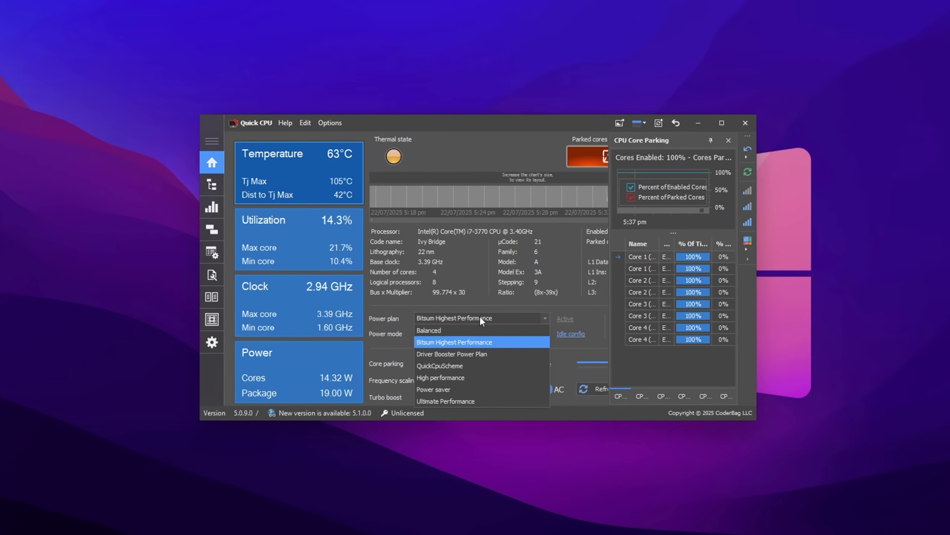
pyautogui.click(448, 403)
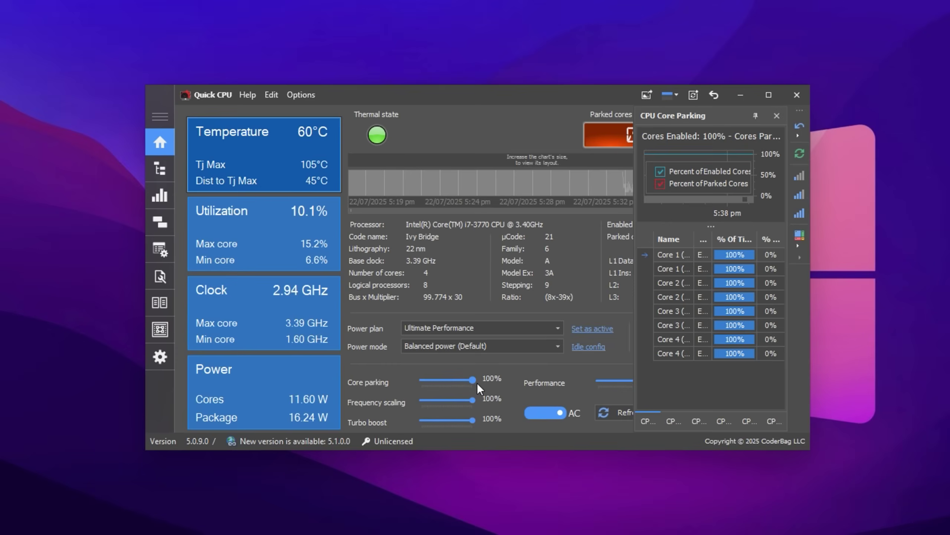
pyautogui.moveTo(635, 373); pyautogui.dragTo(728, 374)
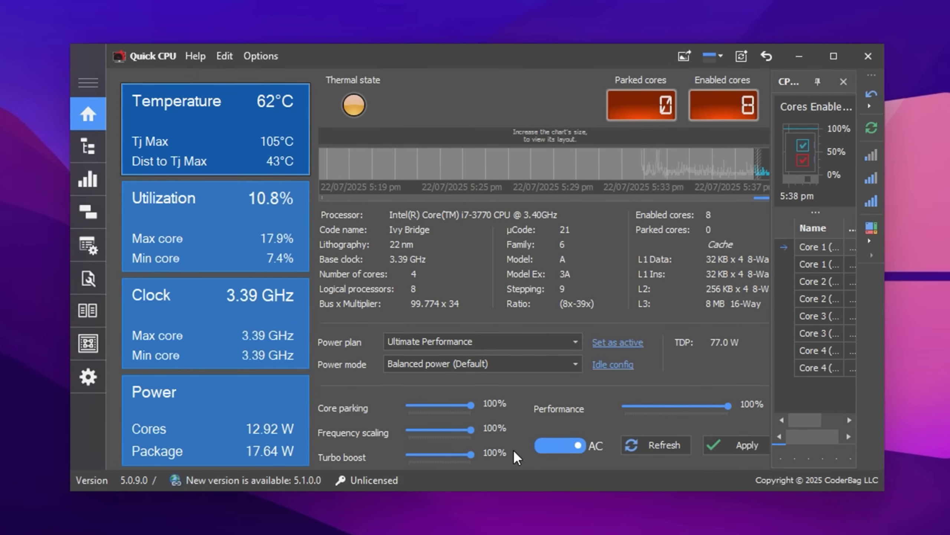
# Step: Show All Controls, scroll through the General and Core Limits settings, then minimize Quick CPU
pyautogui.click(91, 340)
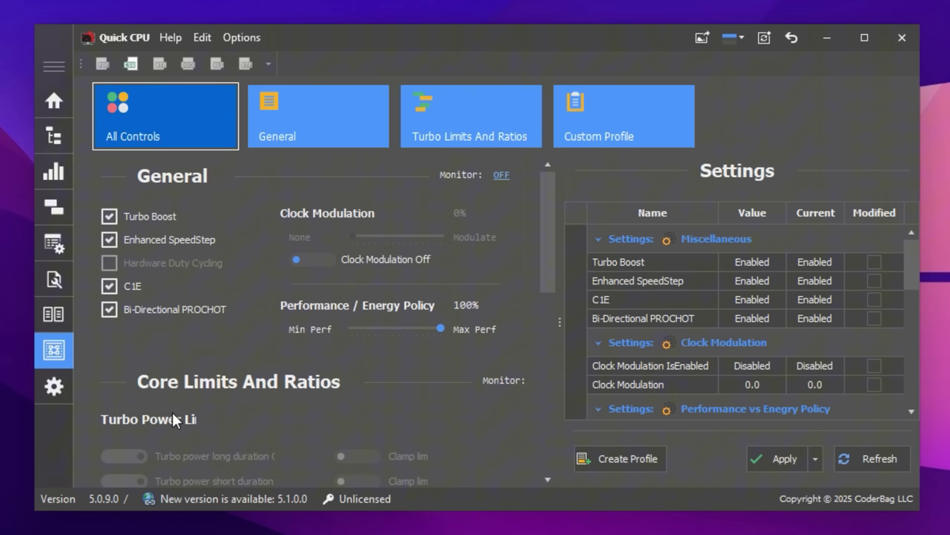
pyautogui.scroll(-5, 172, 412)
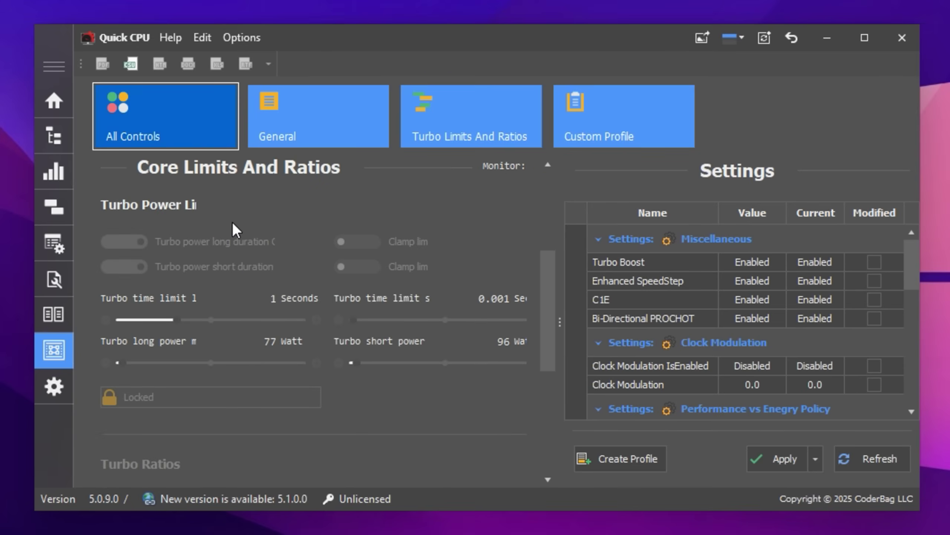
pyautogui.scroll(2, 295, 266)
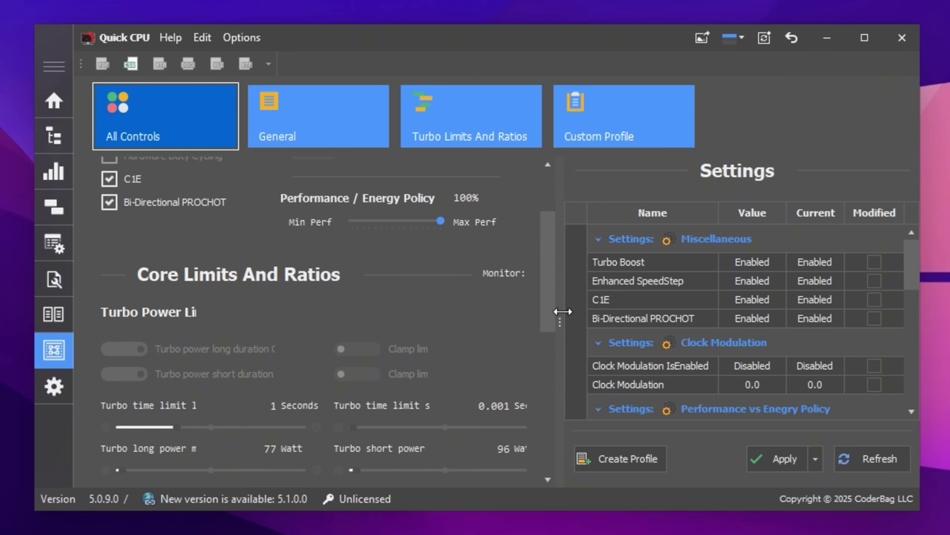
pyautogui.click(826, 38)
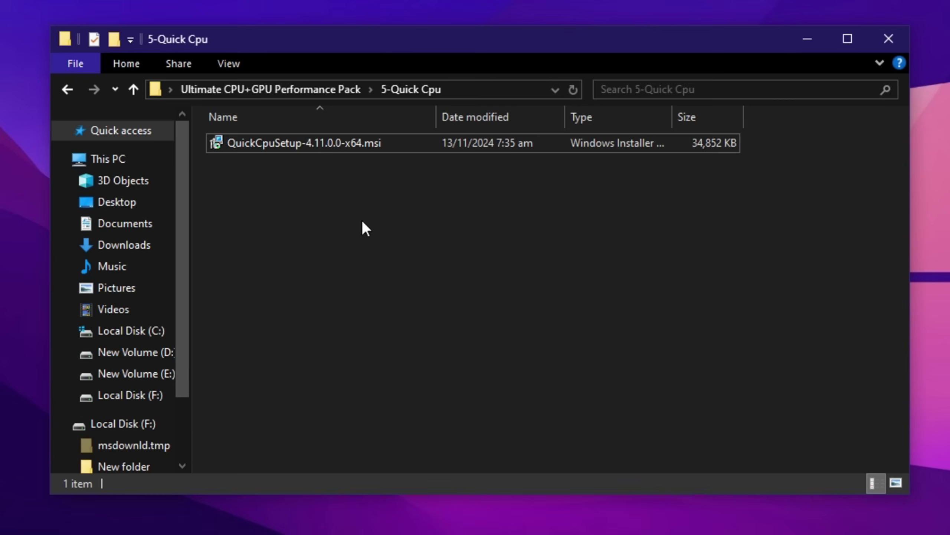
# Step: Run MSI_util_v3.exe from the 6-MSI Utility folder as administrator, approving the UAC prompt
pyautogui.hotkey('alt', 'Up')
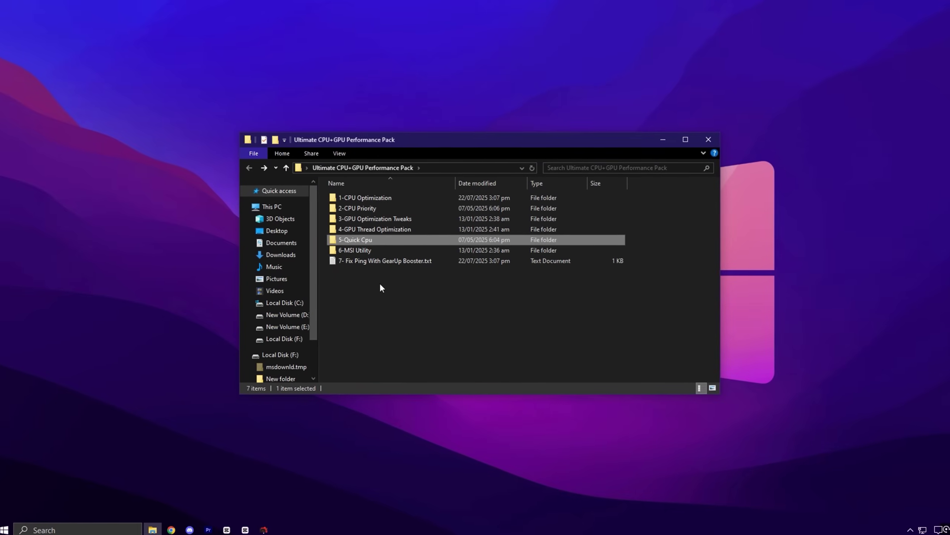
pyautogui.doubleClick(377, 251)
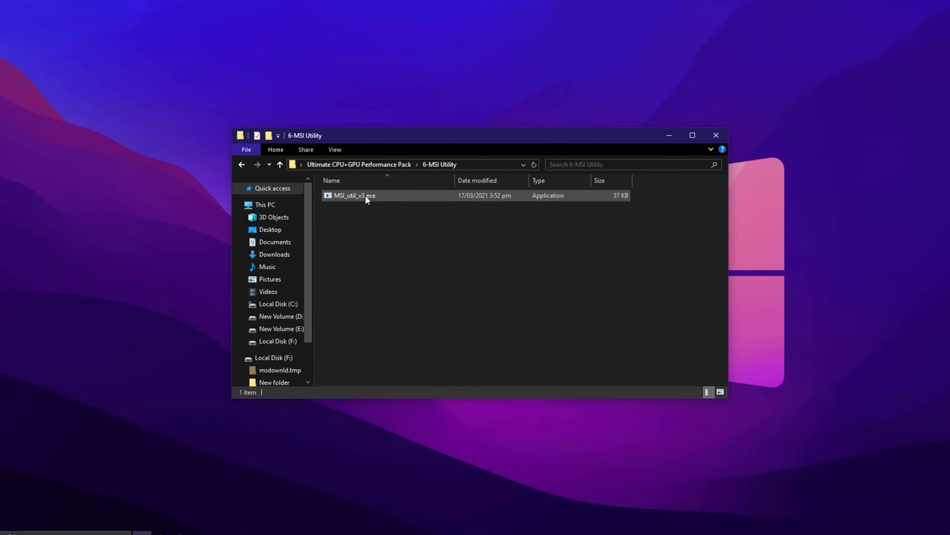
pyautogui.click(367, 197)
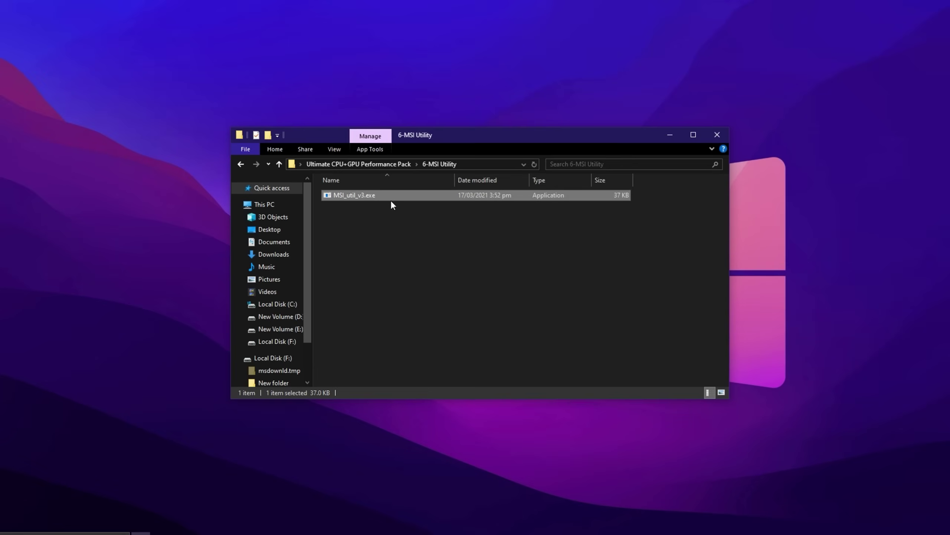
pyautogui.rightClick(362, 196)
pyautogui.click(380, 216)
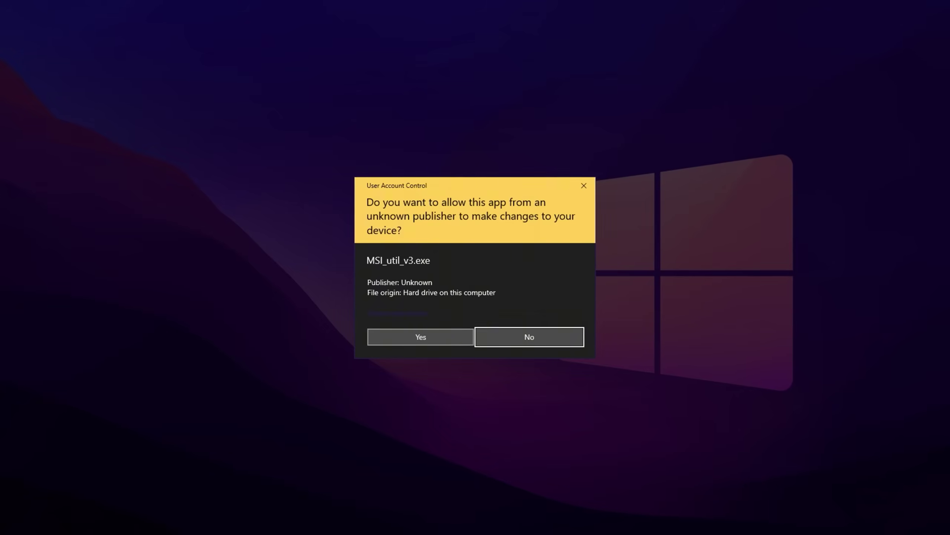
pyautogui.click(390, 336)
pyautogui.moveTo(210, 18); pyautogui.dragTo(459, 119)
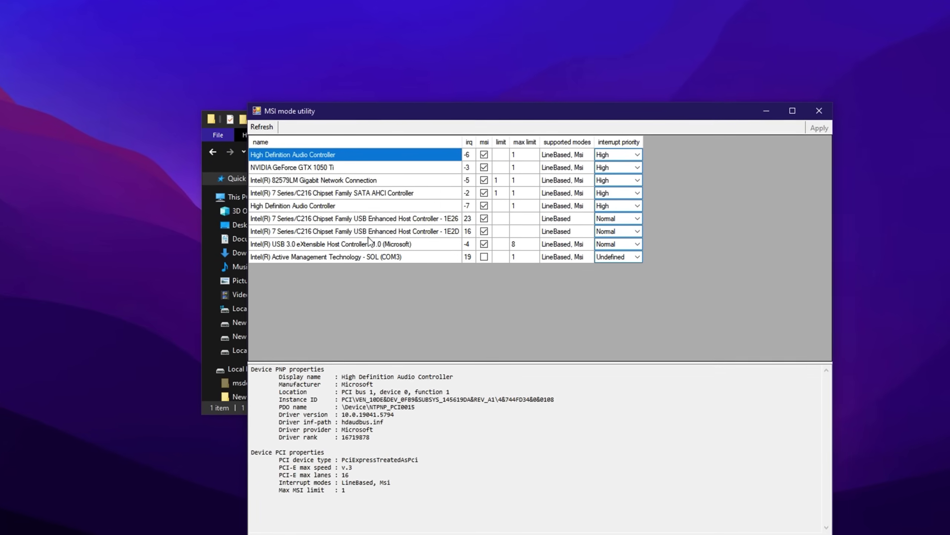
# Step: Keep MSI mode and High interrupt priority for the GTX 1050 Ti, apply, and close the utility
pyautogui.click(361, 168)
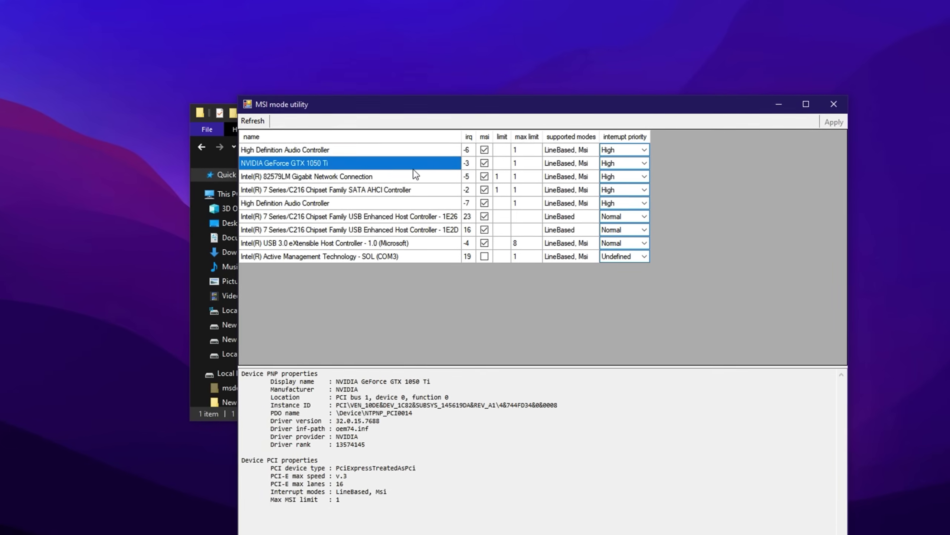
pyautogui.click(486, 163)
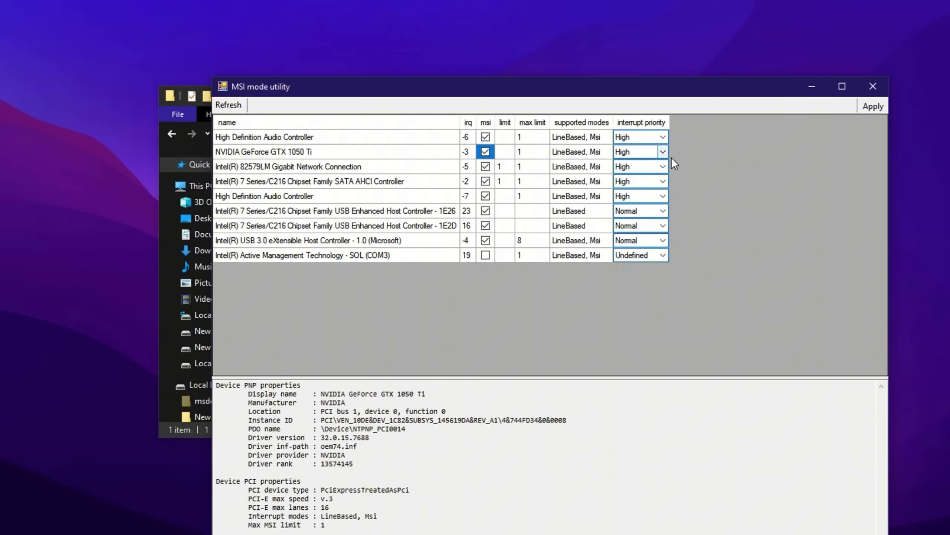
pyautogui.click(662, 152)
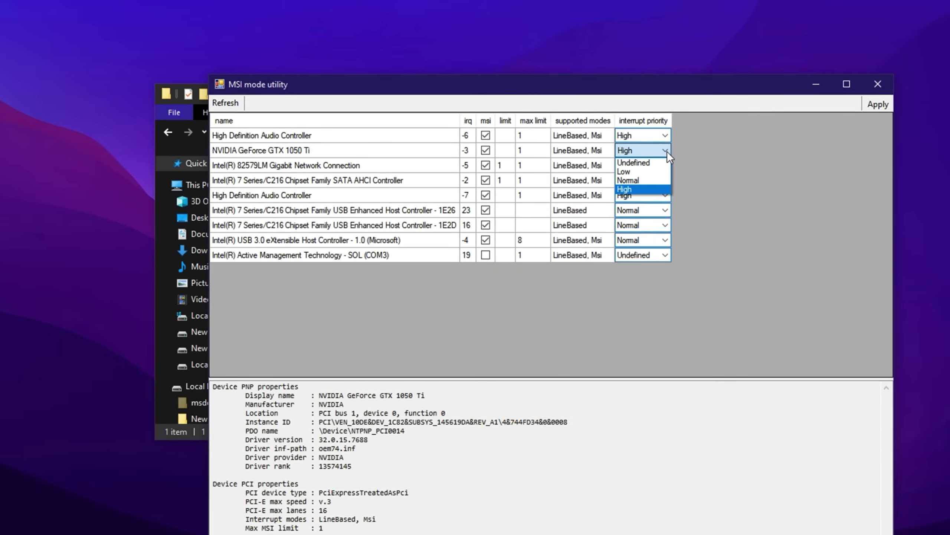
pyautogui.click(665, 151)
pyautogui.click(664, 150)
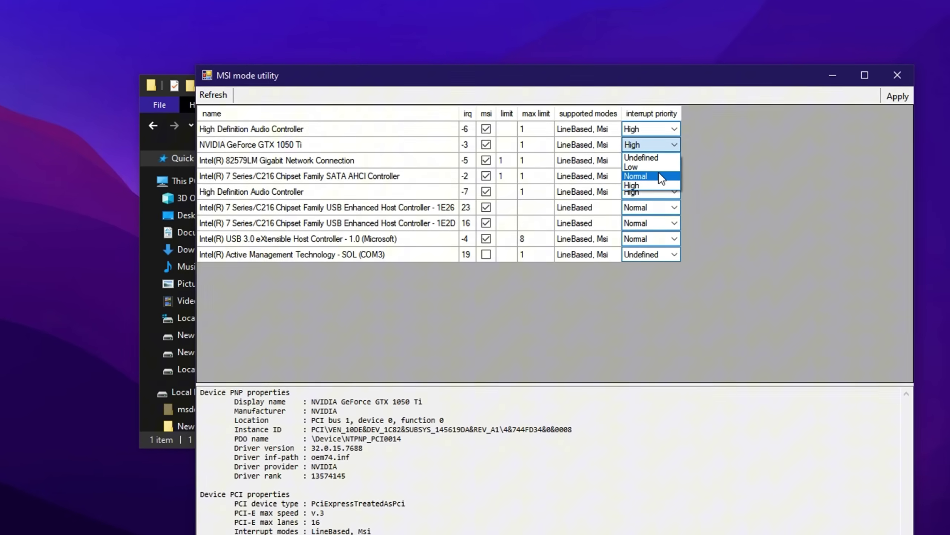
pyautogui.click(683, 150)
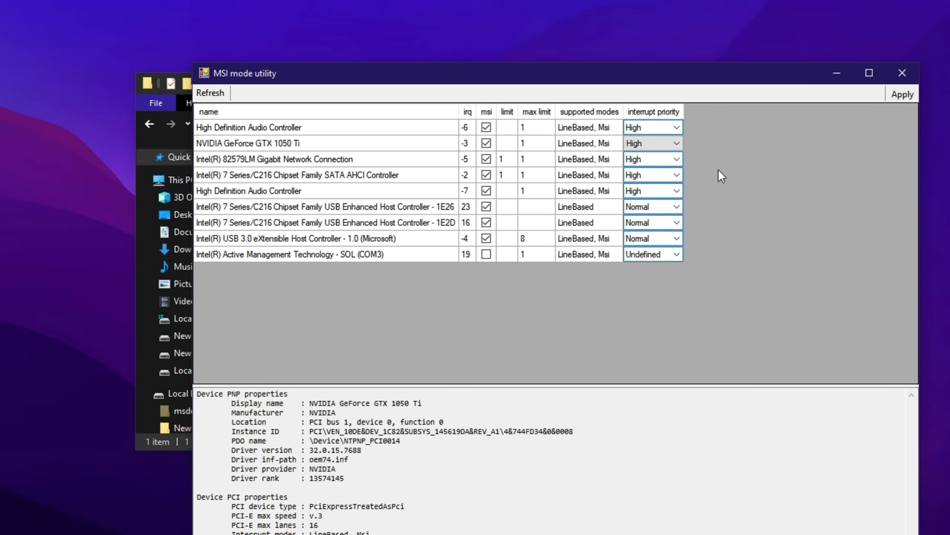
pyautogui.click(902, 91)
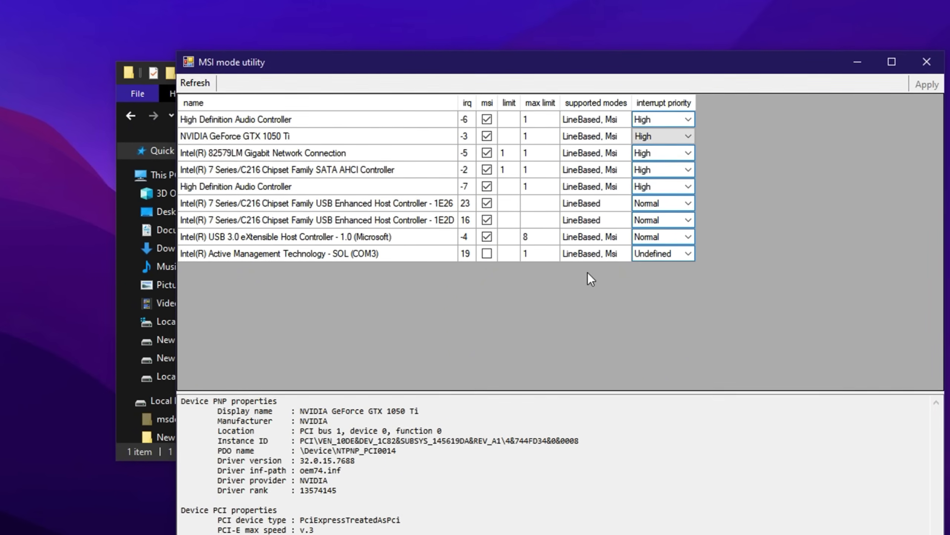
pyautogui.click(927, 62)
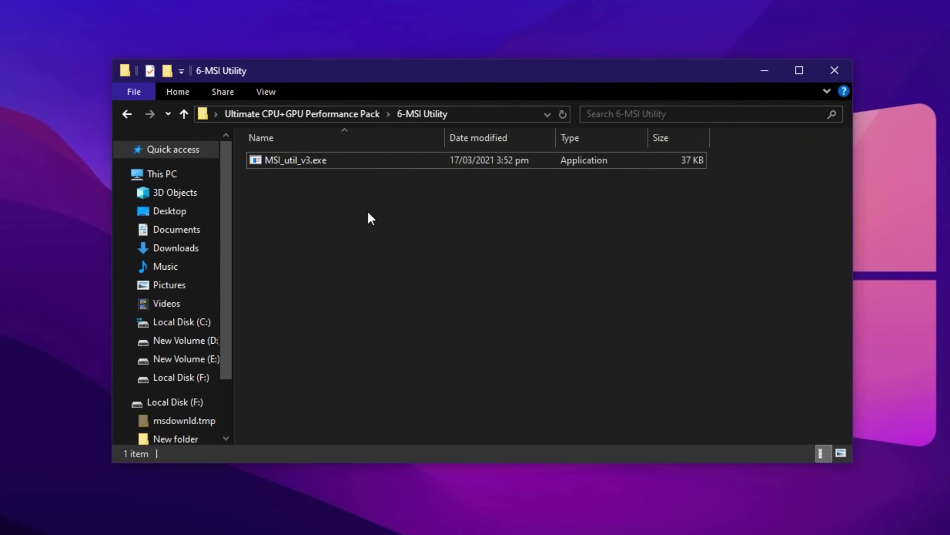
# Step: Go back to the performance pack folder, select '7- Fix Ping With GearUp Booster.txt', then launch GearUP Booster
pyautogui.hotkey('alt', 'Up')
pyautogui.click(315, 294)
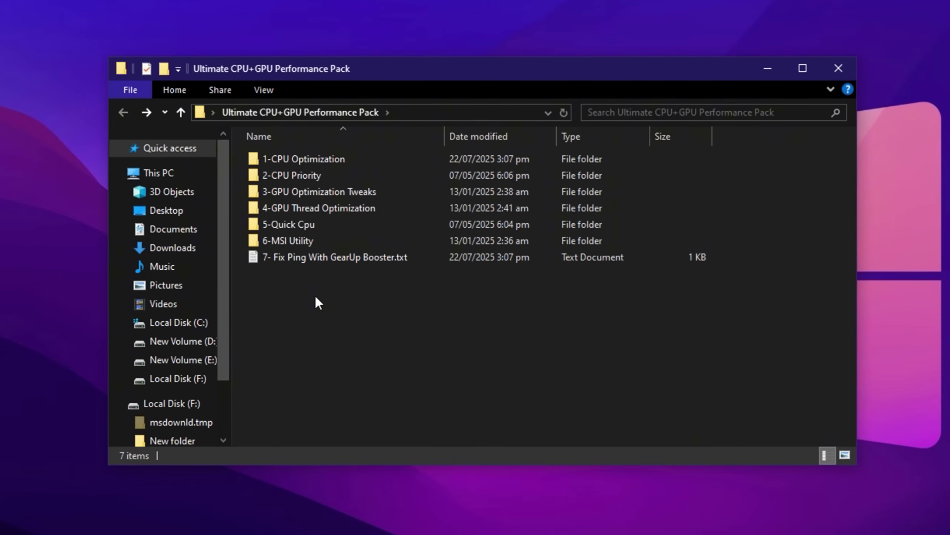
pyautogui.click(336, 256)
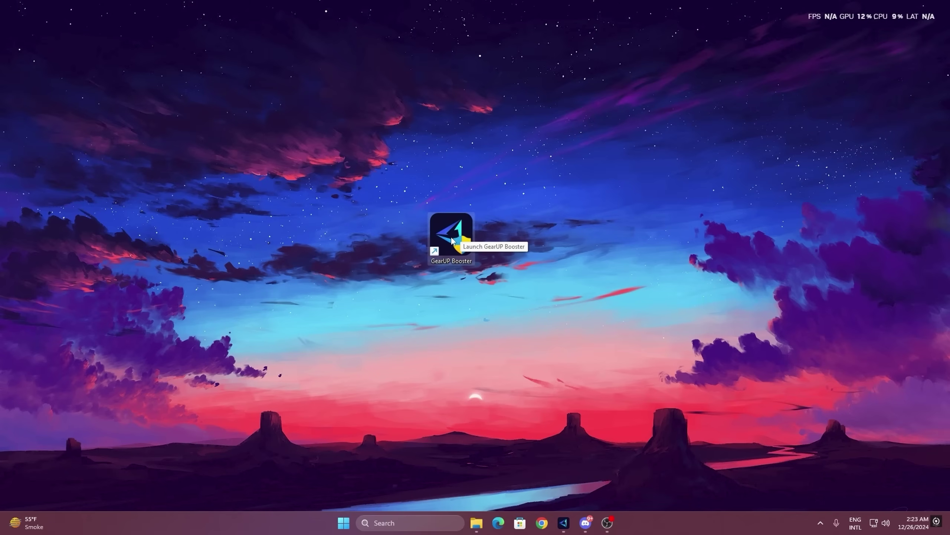
pyautogui.doubleClick(452, 242)
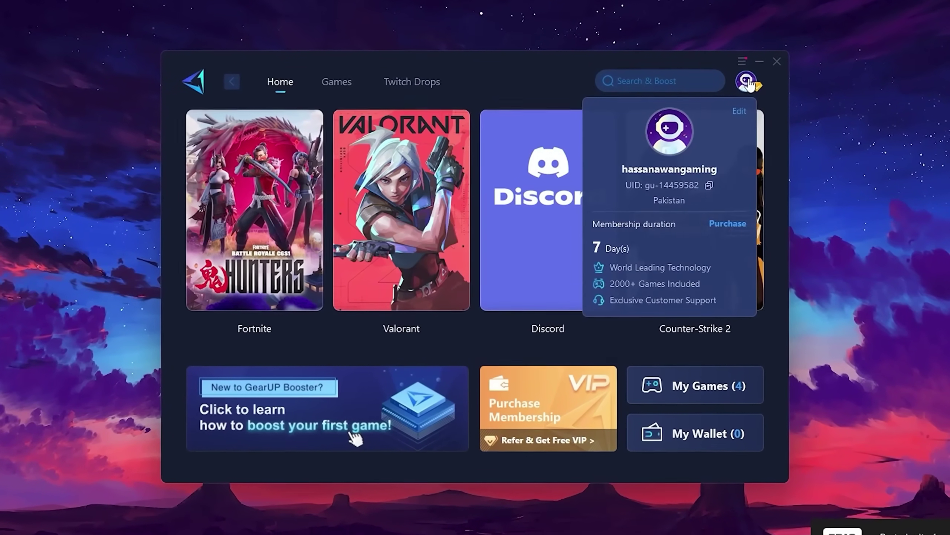
# Step: Look over the Games page, return to Home, and start boosting Fortnite on the Middle East server
pyautogui.moveTo(582, 134)
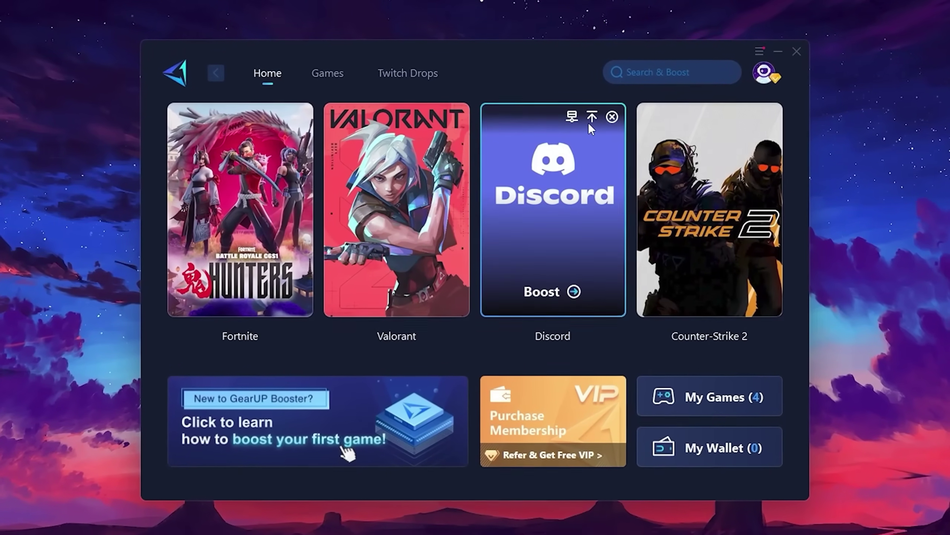
pyautogui.moveTo(273, 164)
pyautogui.moveTo(723, 193)
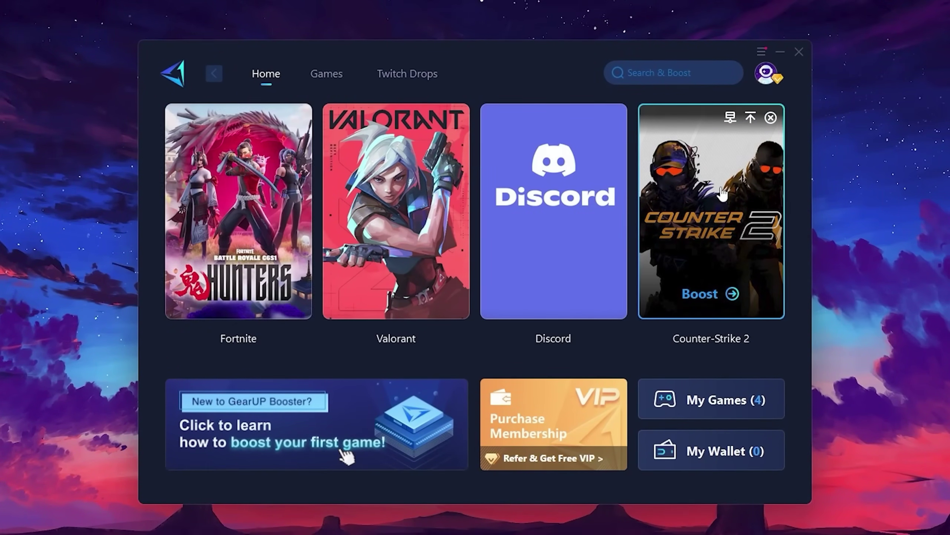
pyautogui.click(326, 77)
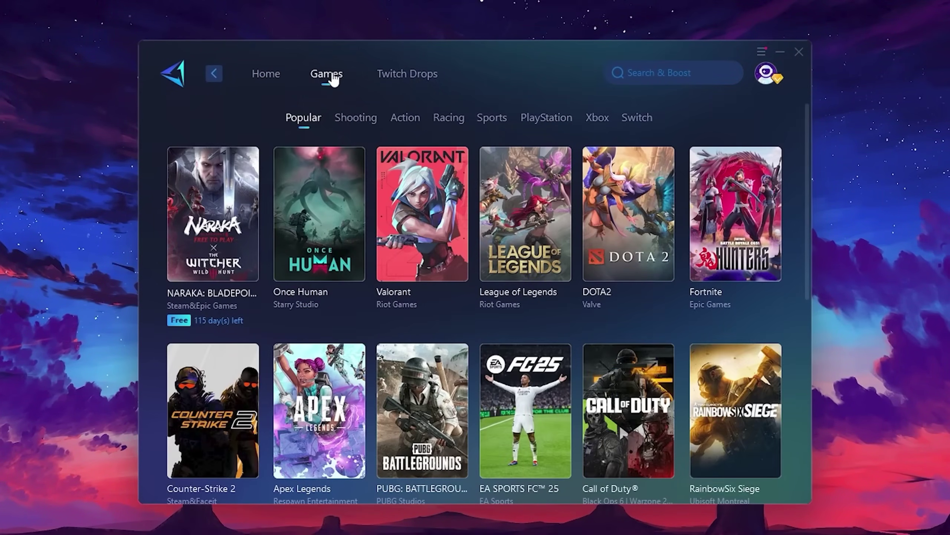
pyautogui.moveTo(655, 179)
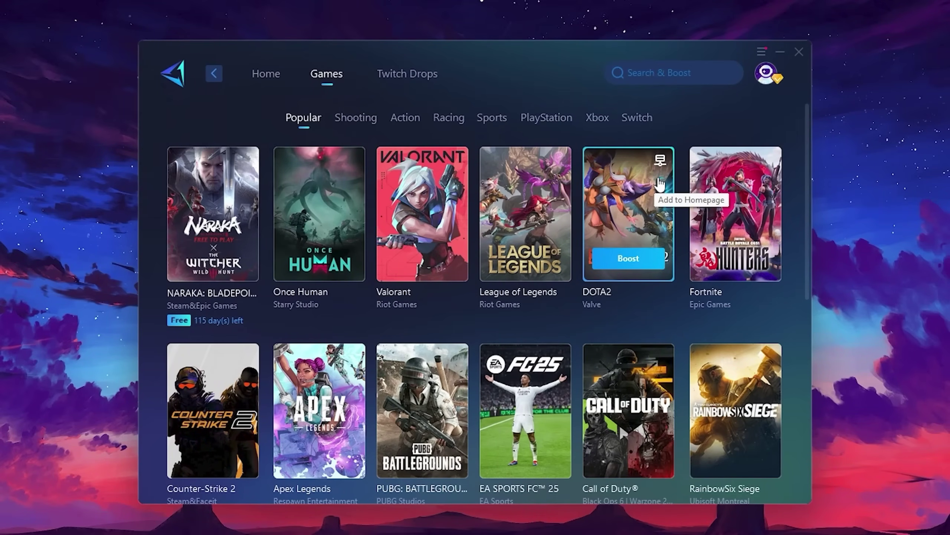
pyautogui.click(267, 77)
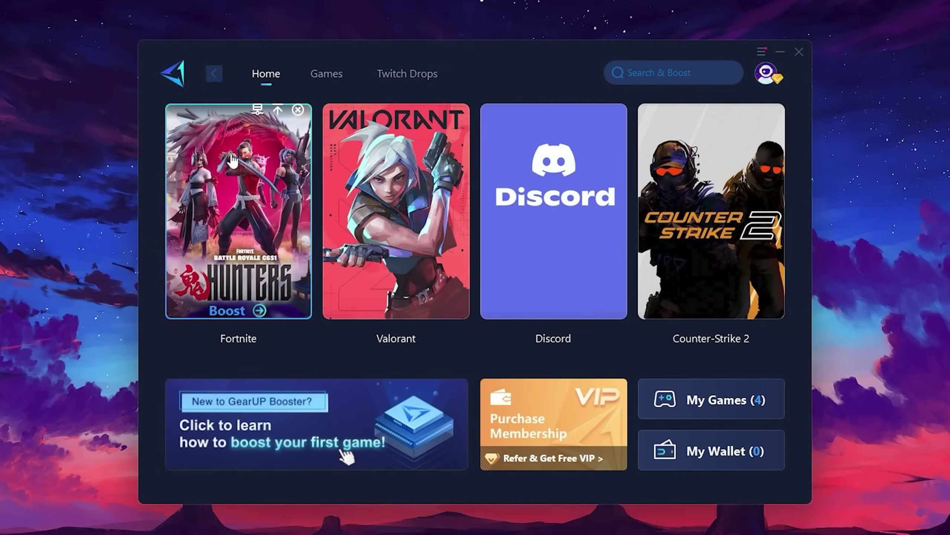
pyautogui.moveTo(254, 212)
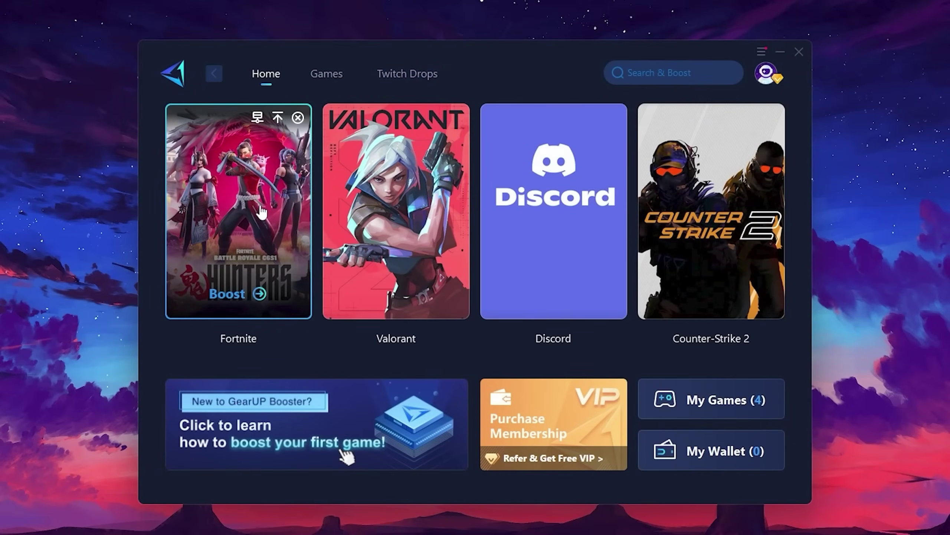
pyautogui.click(229, 297)
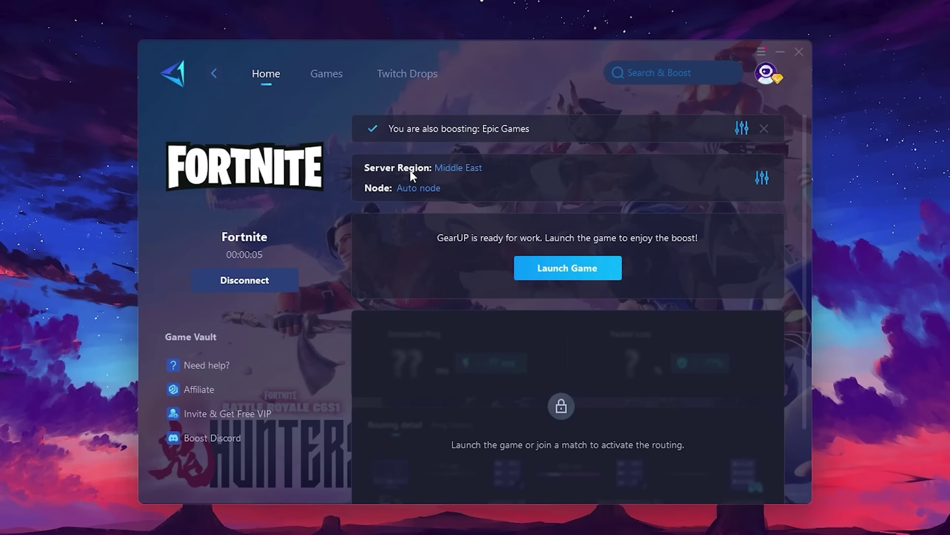
pyautogui.click(472, 170)
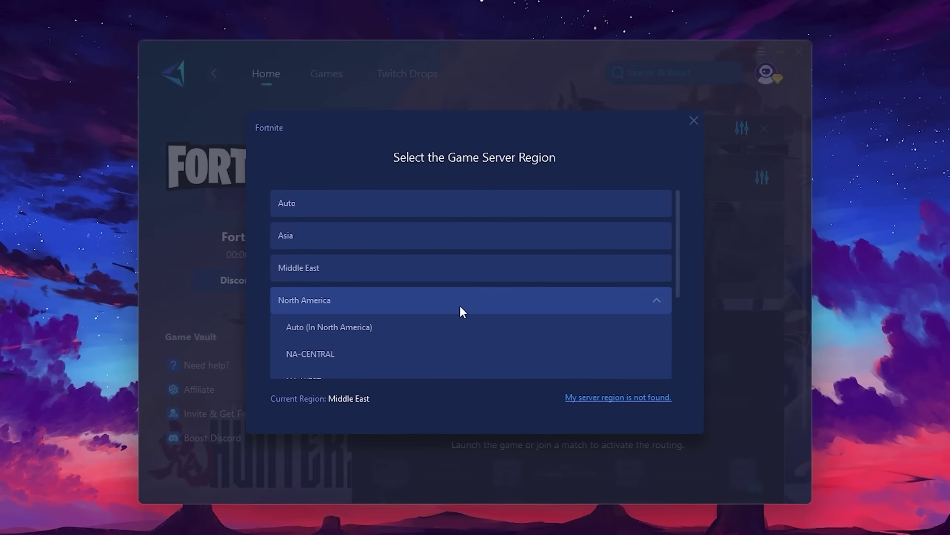
pyautogui.scroll(-1, 431, 318)
pyautogui.scroll(1, 363, 266)
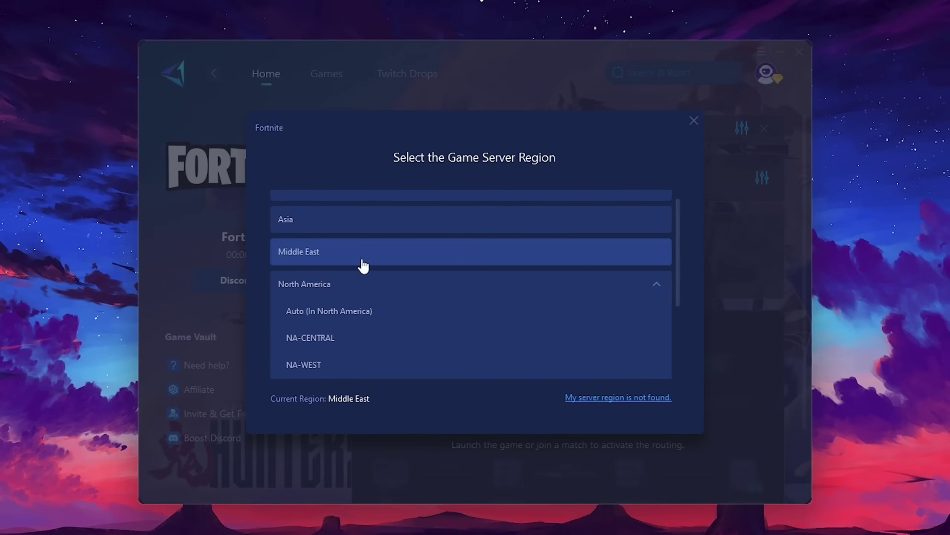
pyautogui.click(694, 120)
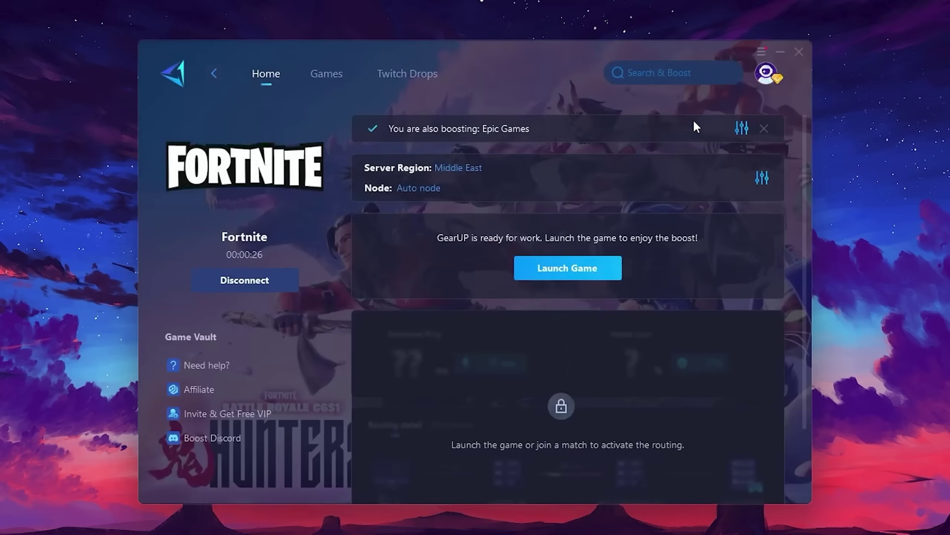
pyautogui.click(413, 189)
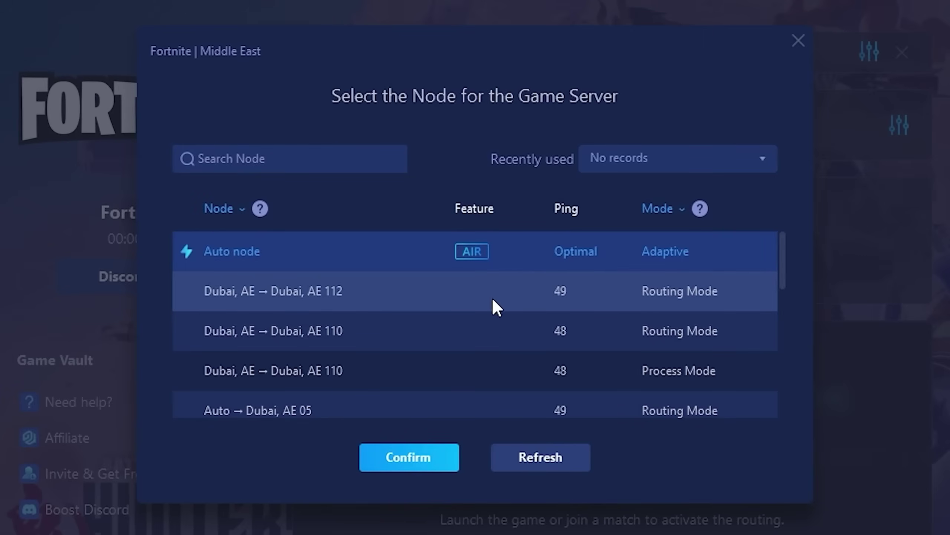
pyautogui.scroll(-2, 458, 282)
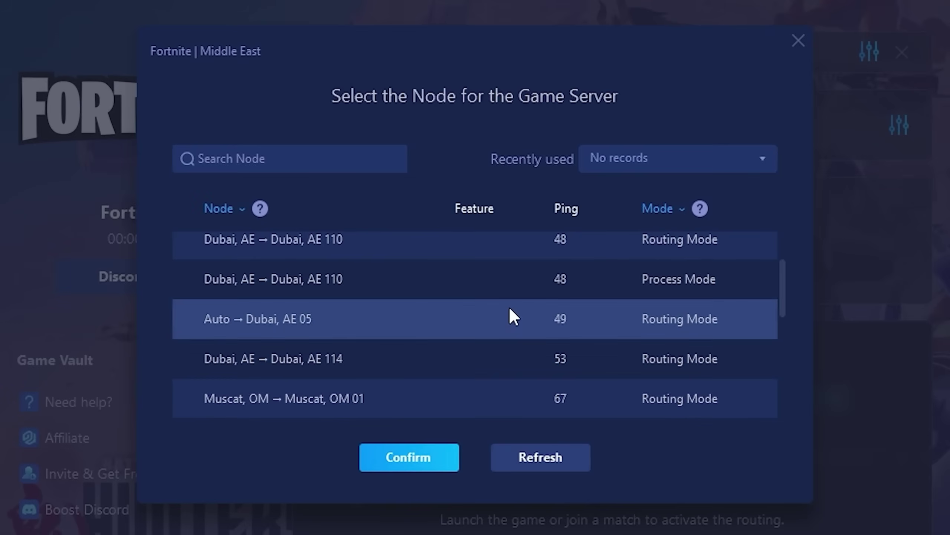
pyautogui.scroll(3, 544, 310)
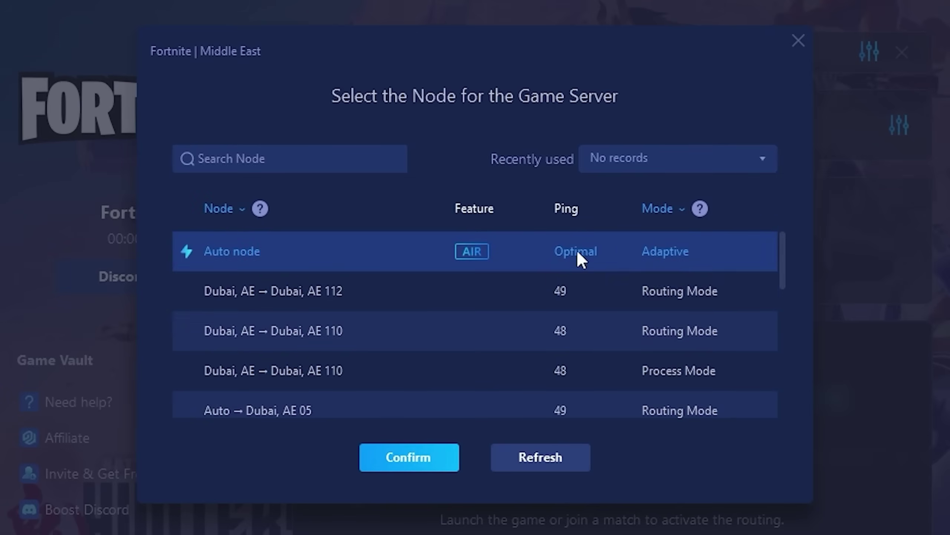
pyautogui.click(798, 40)
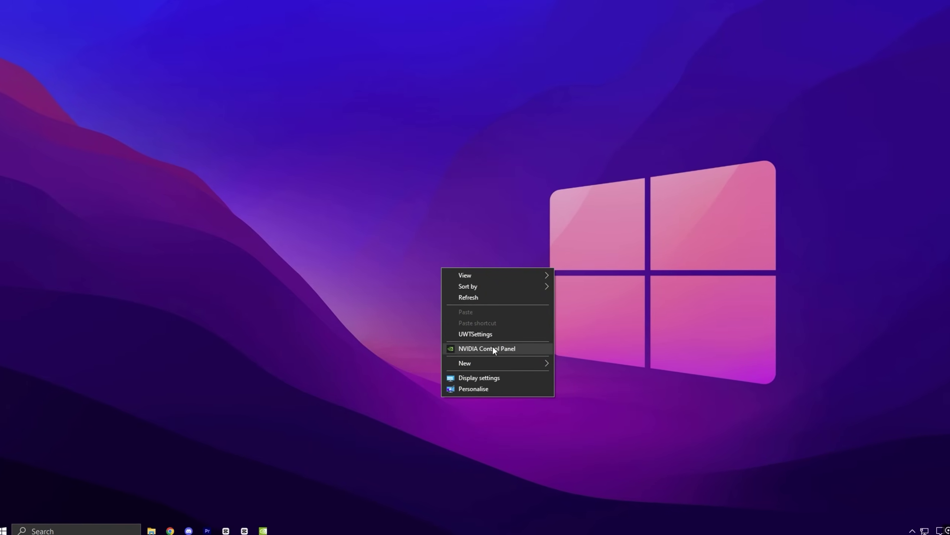
# Step: Open Manage 3D settings in NVIDIA Control Panel and set global Low Latency Mode to Ultra
pyautogui.click(487, 348)
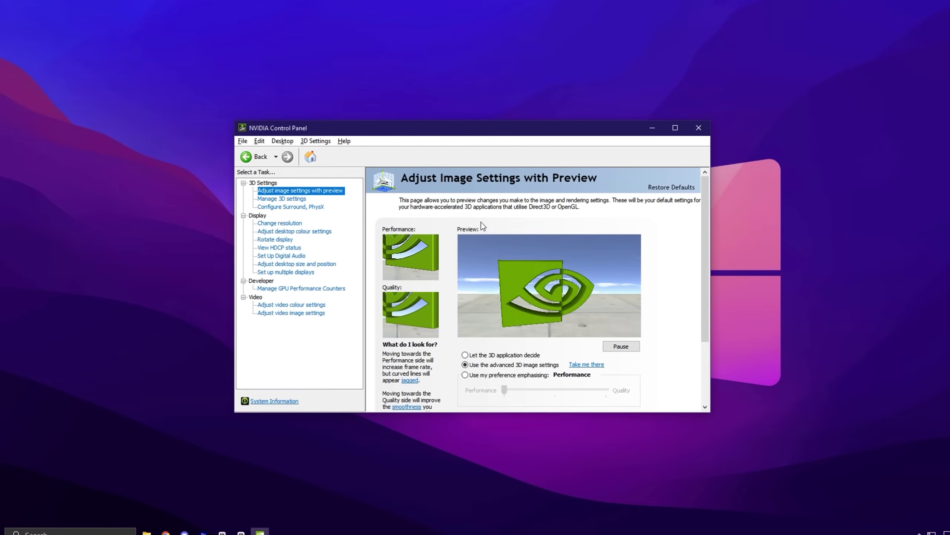
pyautogui.click(274, 198)
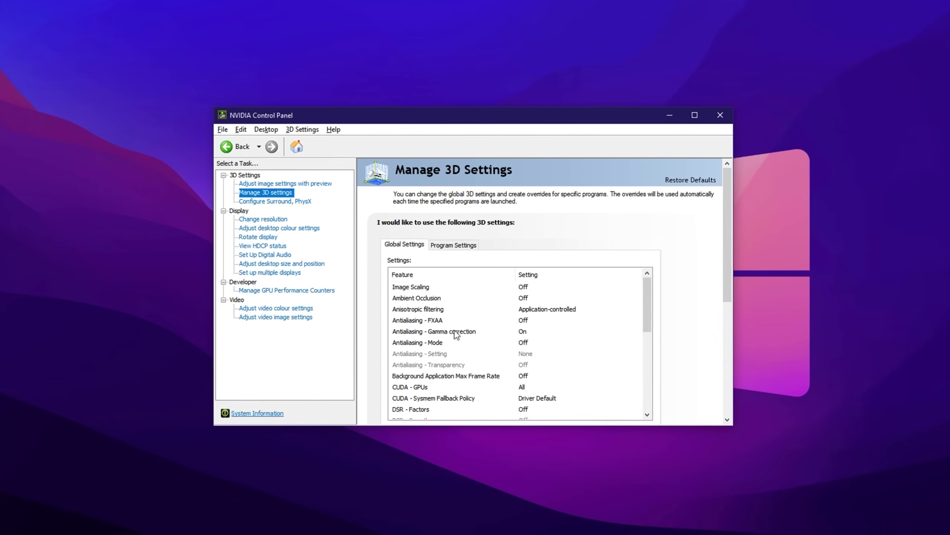
pyautogui.scroll(-2, 450, 374)
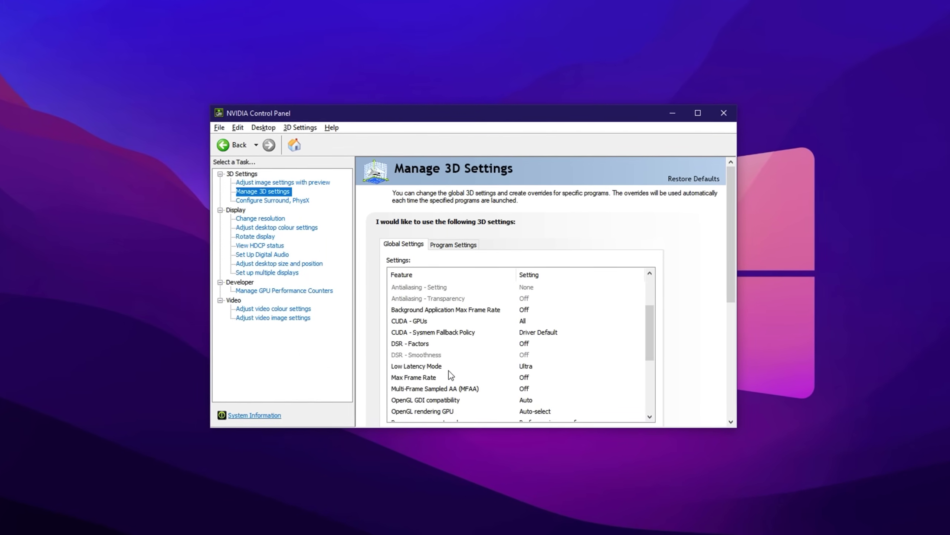
pyautogui.click(441, 370)
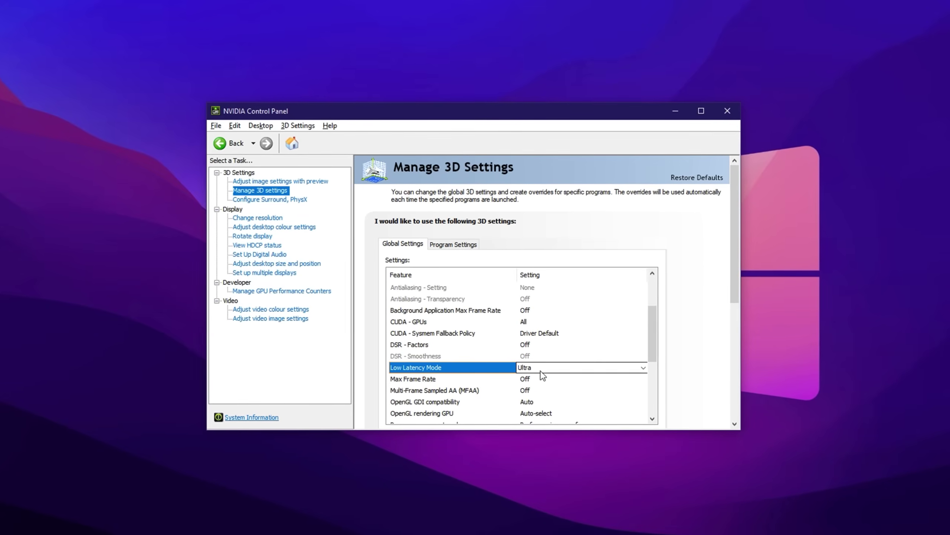
pyautogui.click(542, 374)
pyautogui.click(540, 375)
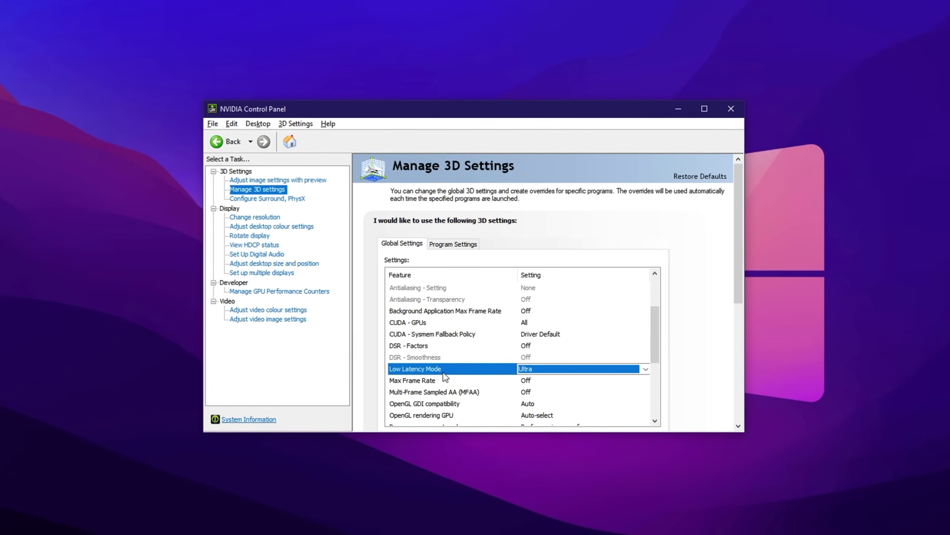
pyautogui.scroll(-1, 454, 379)
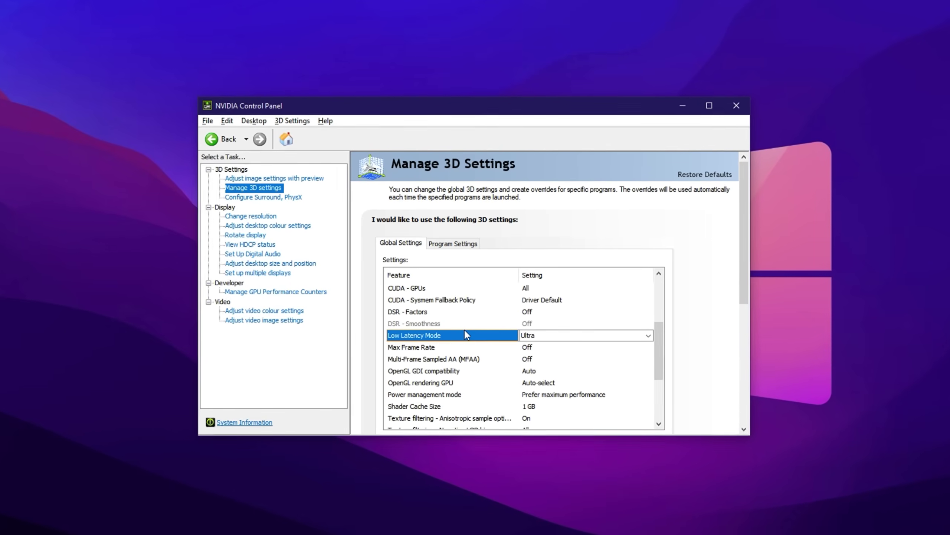
pyautogui.scroll(-1, 465, 329)
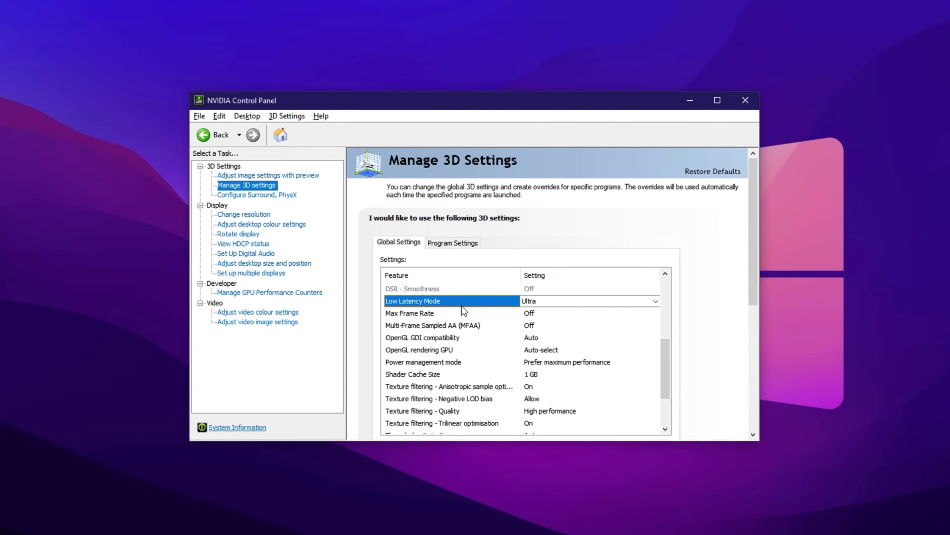
# Step: Keep Power management mode at Prefer maximum performance
pyautogui.click(440, 362)
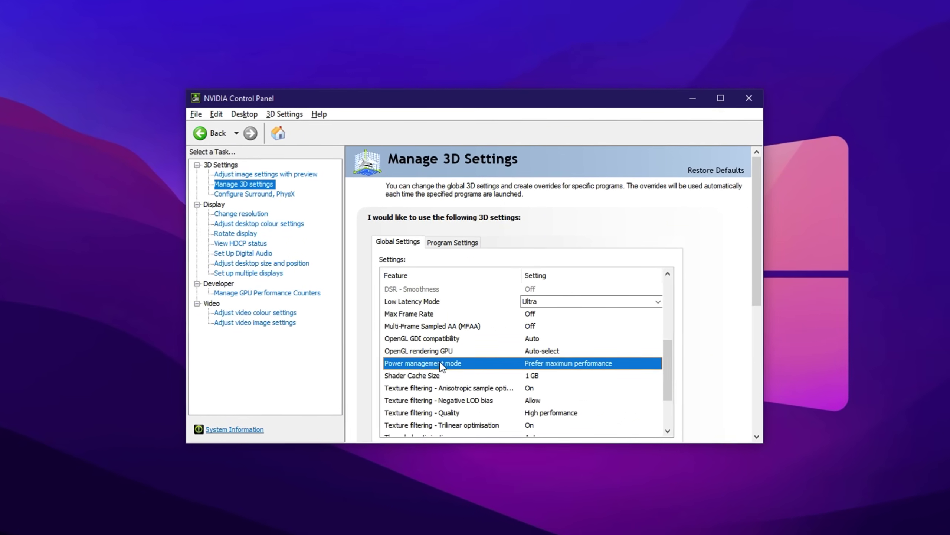
pyautogui.click(551, 363)
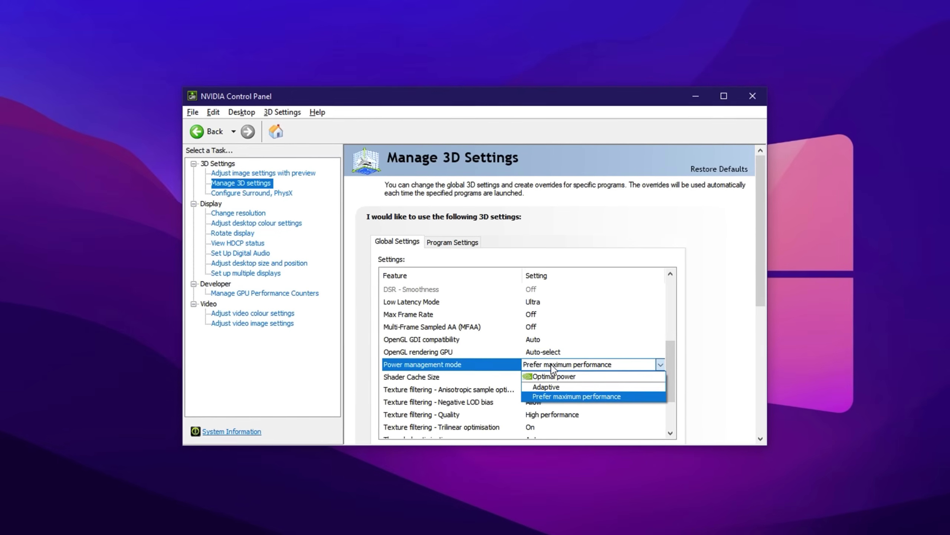
pyautogui.click(550, 365)
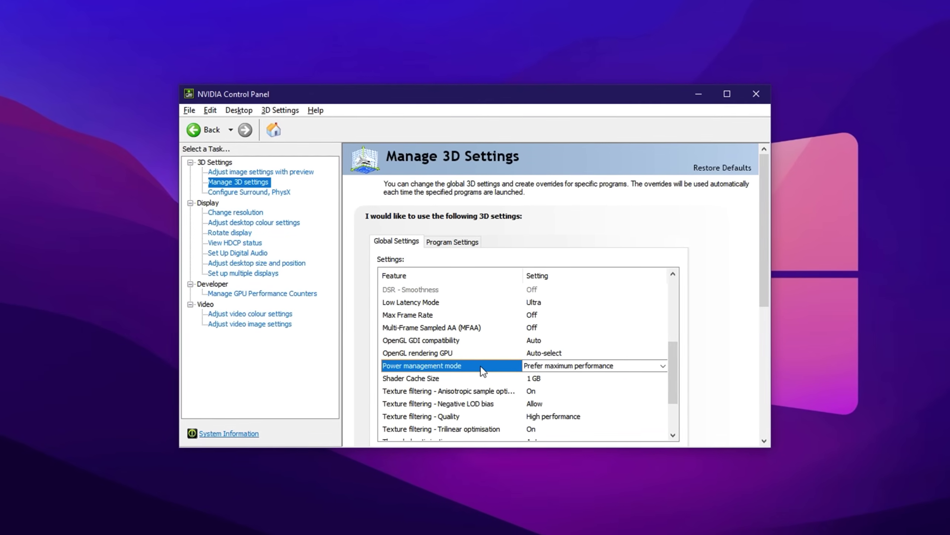
pyautogui.scroll(-1, 457, 372)
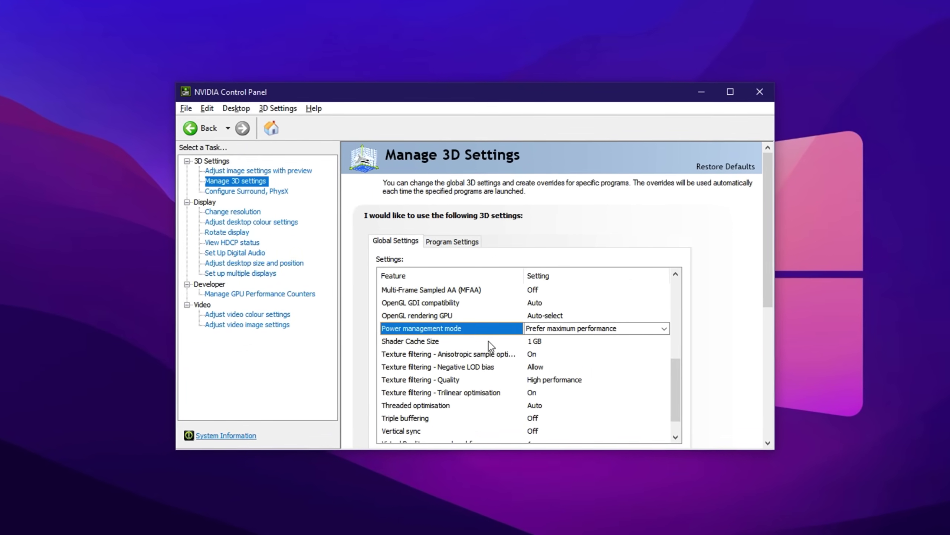
pyautogui.scroll(-1, 490, 346)
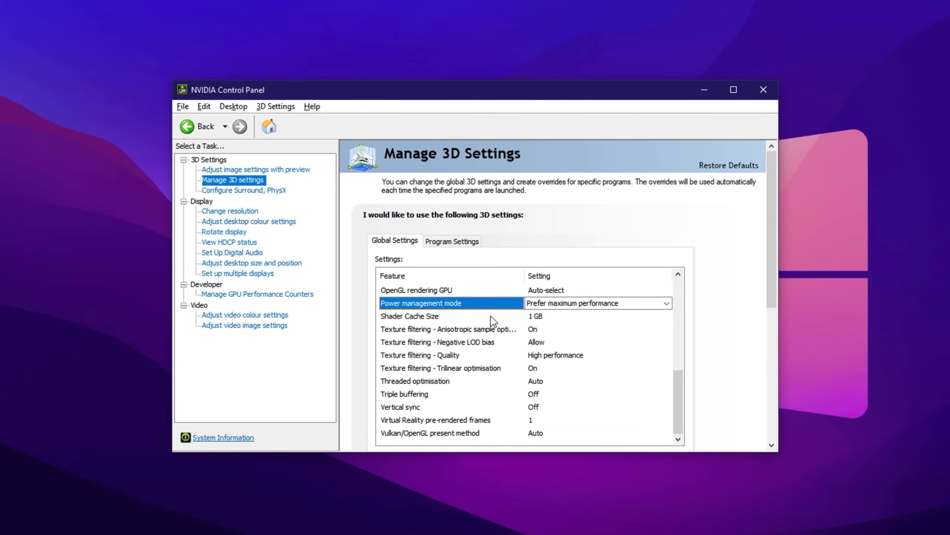
pyautogui.scroll(1, 490, 344)
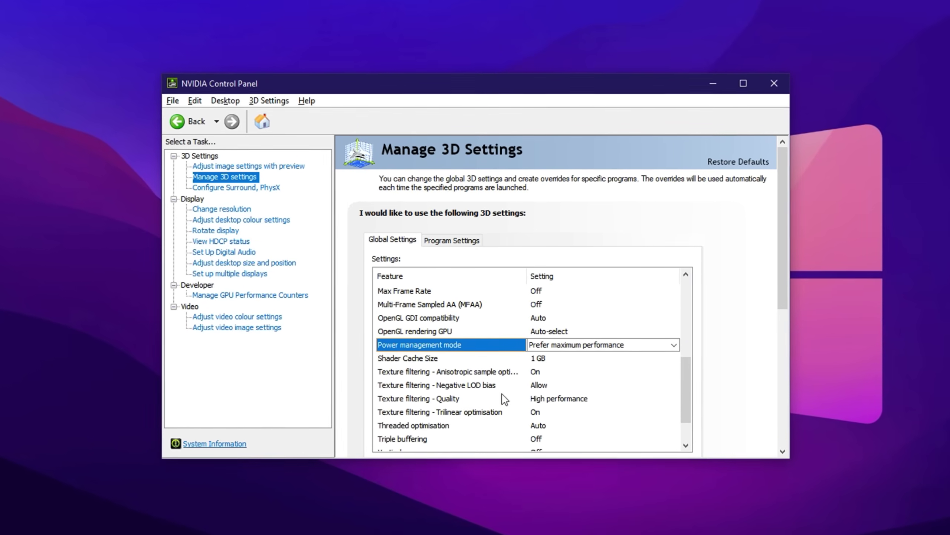
# Step: Set the OpenGL rendering GPU to the NVIDIA GeForce GTX 1050 Ti
pyautogui.click(445, 330)
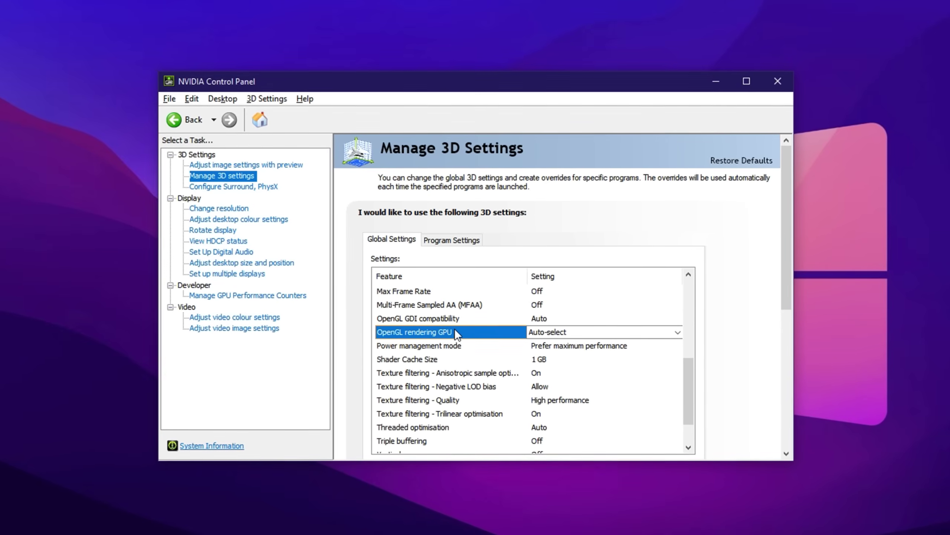
pyautogui.click(565, 330)
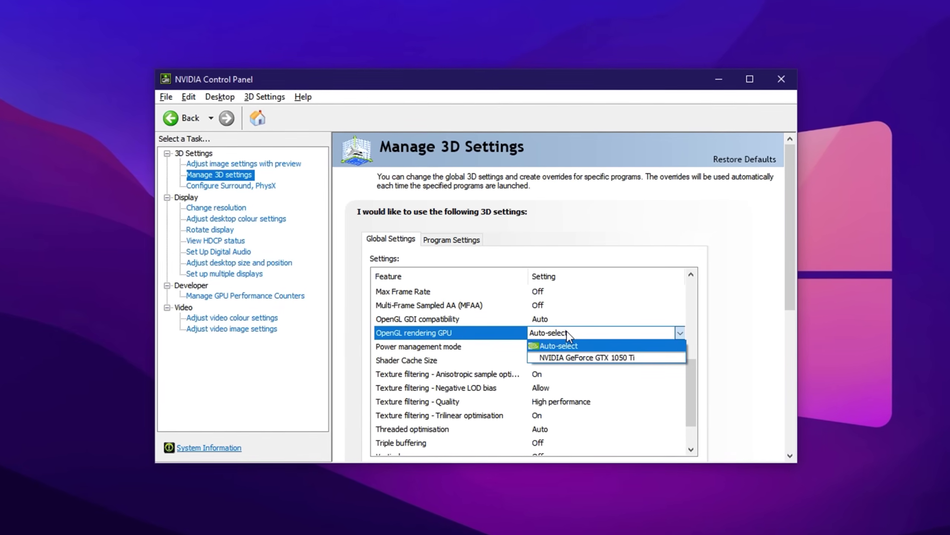
pyautogui.click(553, 356)
pyautogui.scroll(-2, 487, 364)
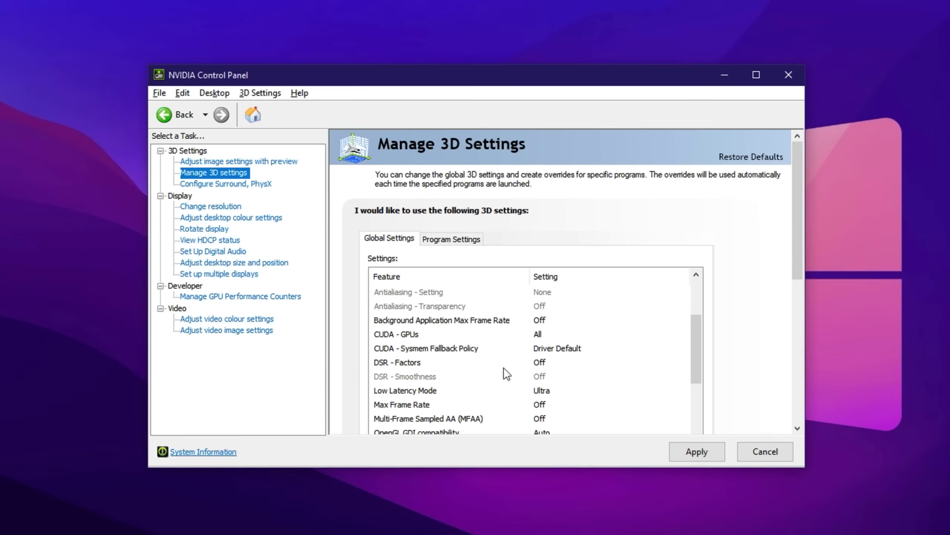
pyautogui.scroll(-2, 503, 366)
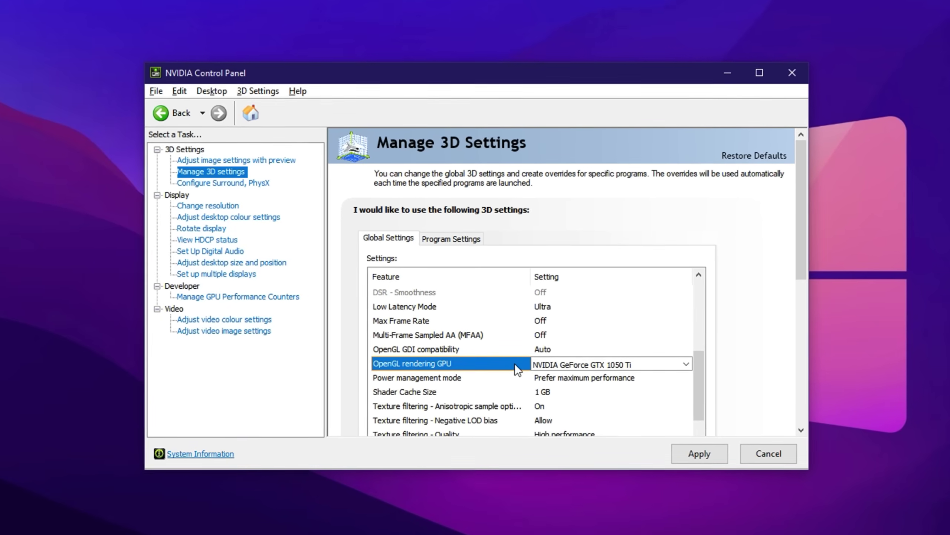
pyautogui.scroll(-2, 509, 361)
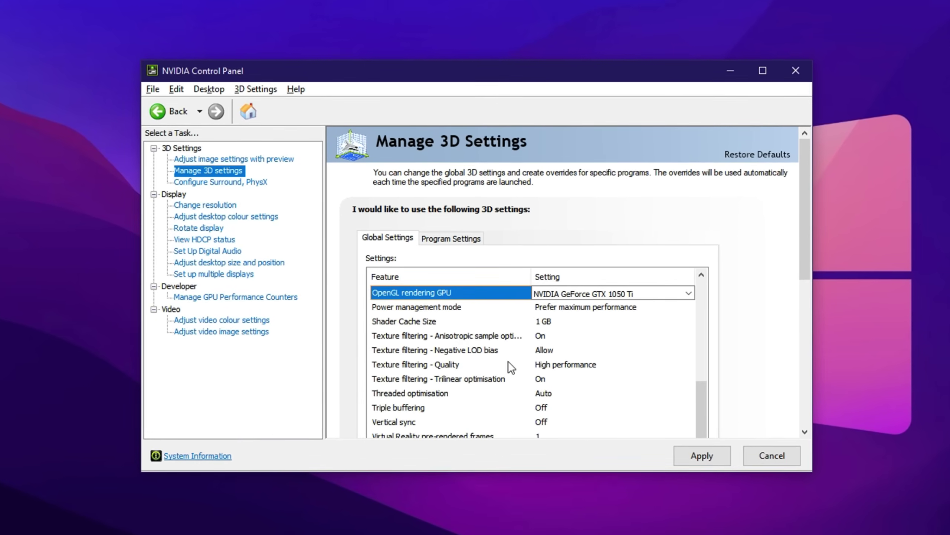
# Step: Select the Vertical sync setting to confirm it is Off
pyautogui.click(399, 424)
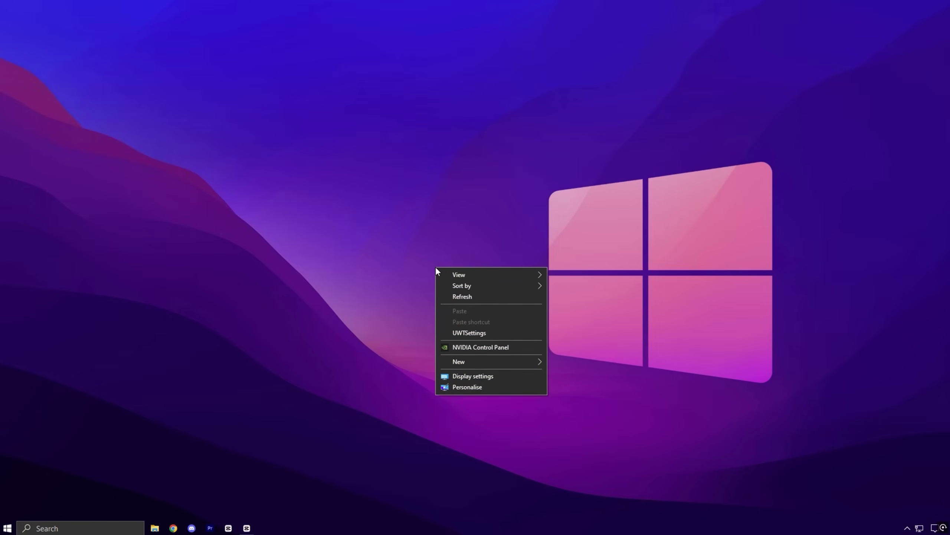
# Step: Open Display settings from the desktop menu and go to the Graphics settings page
pyautogui.click(468, 377)
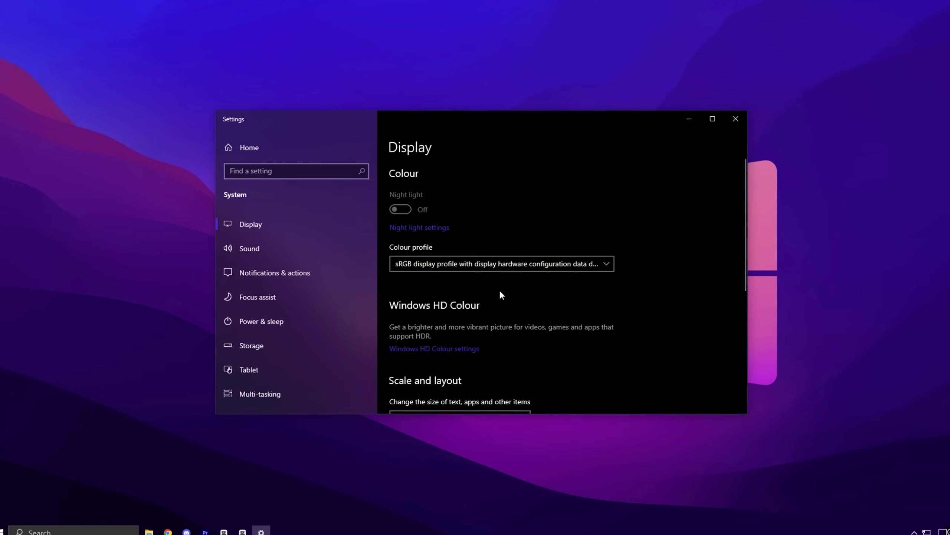
pyautogui.scroll(-6, 501, 293)
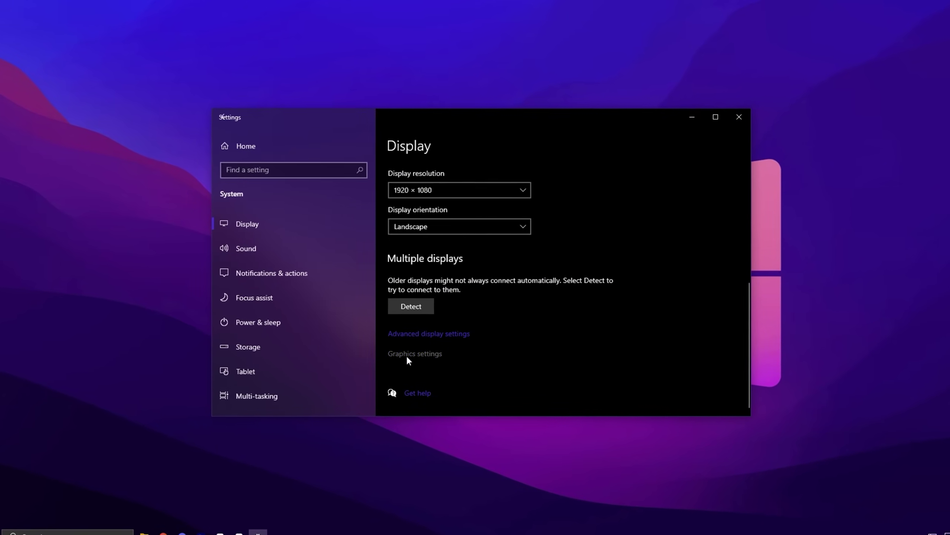
pyautogui.click(408, 354)
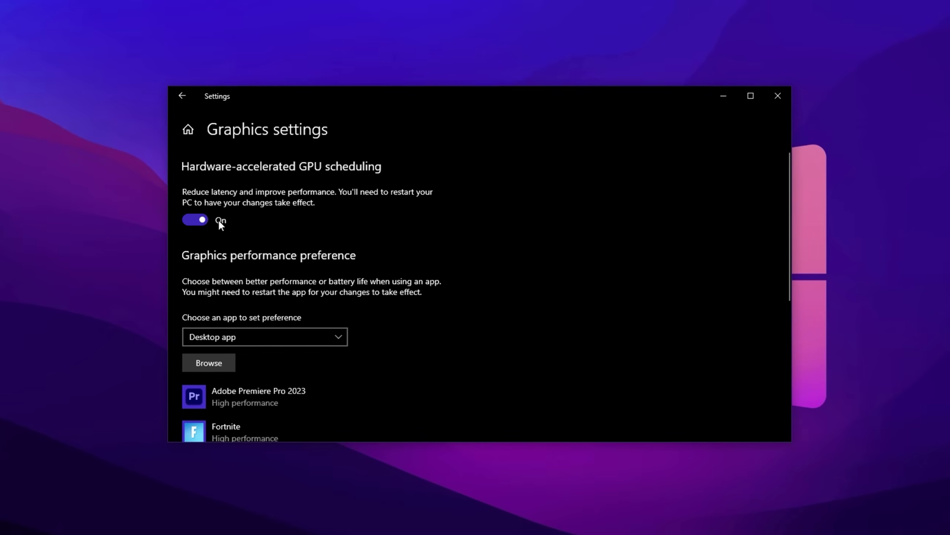
pyautogui.scroll(-3, 233, 257)
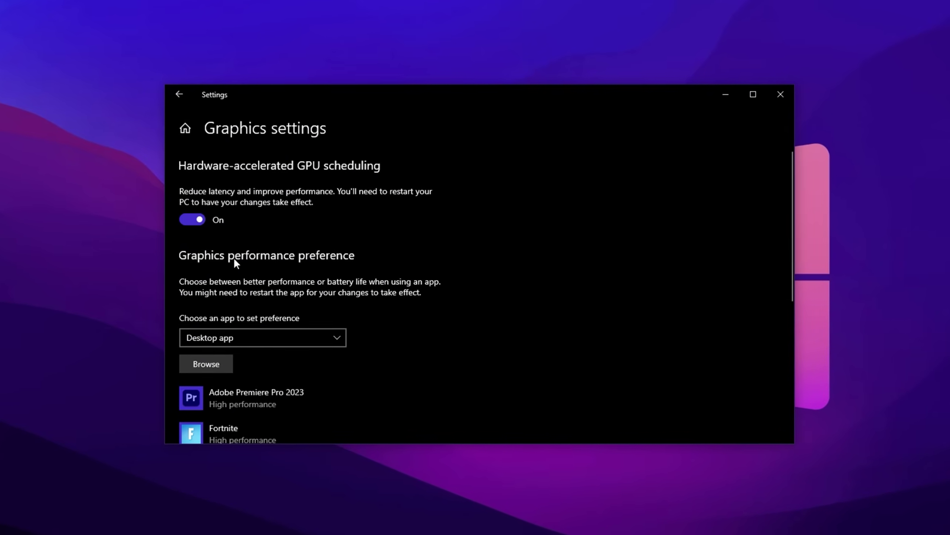
pyautogui.scroll(1, 239, 365)
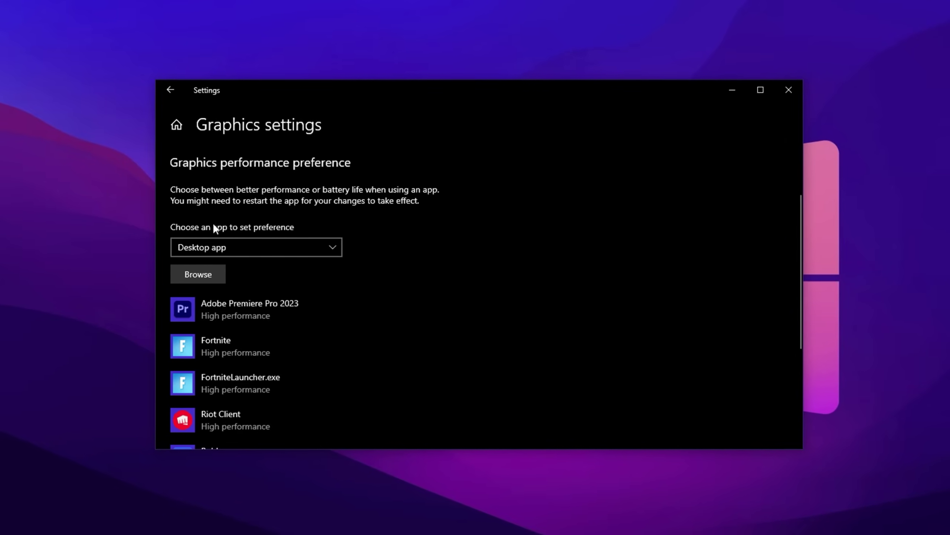
pyautogui.click(207, 251)
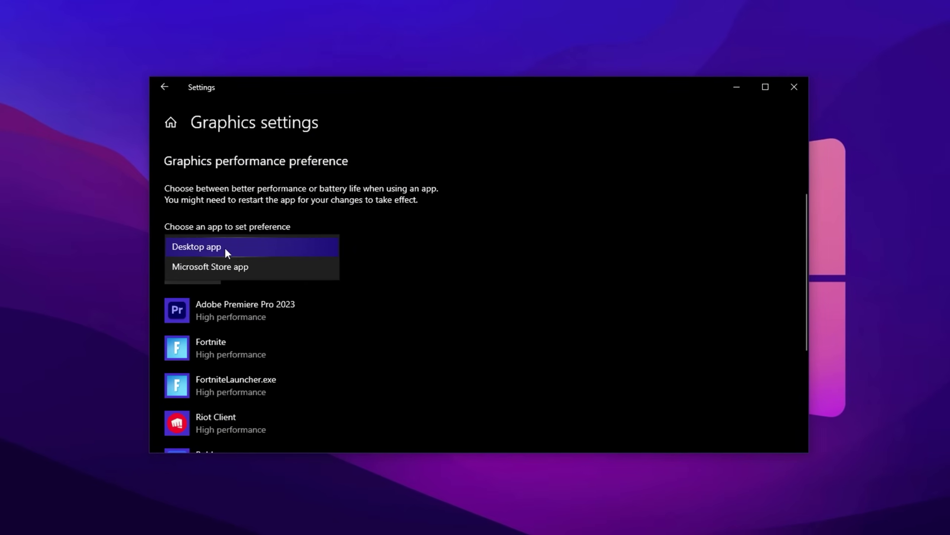
pyautogui.click(215, 246)
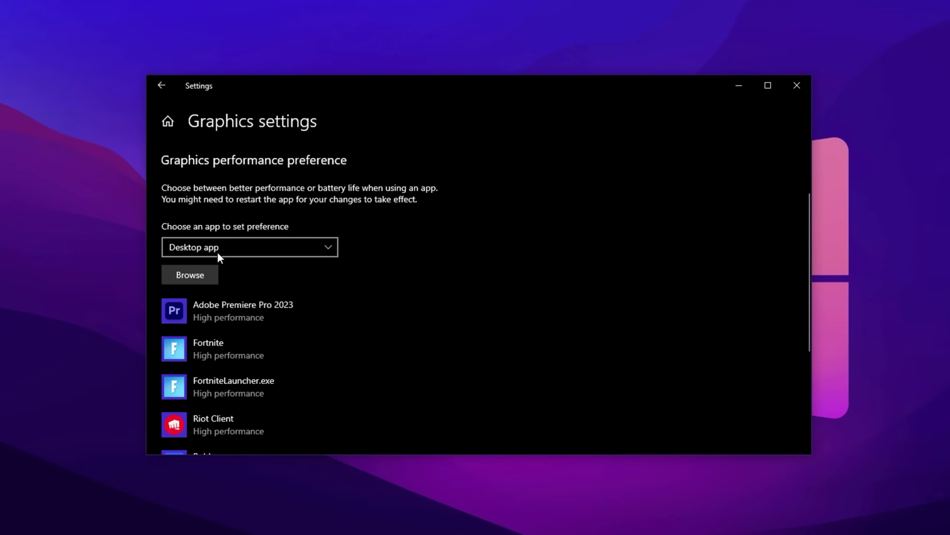
pyautogui.click(181, 272)
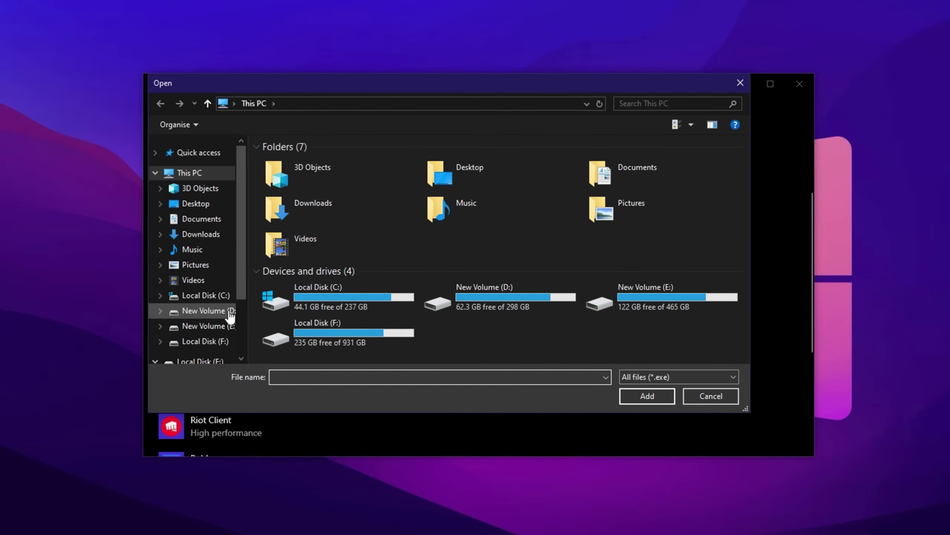
pyautogui.click(176, 311)
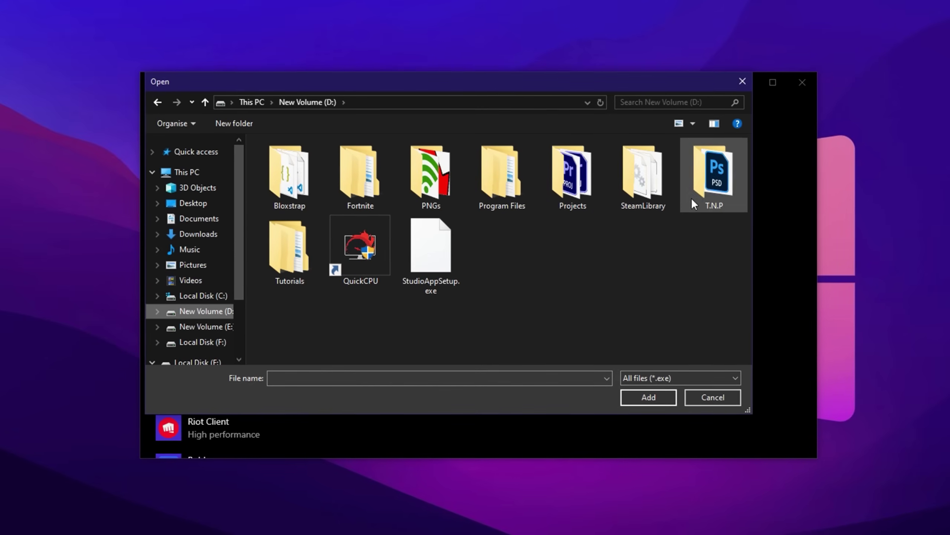
pyautogui.doubleClick(369, 198)
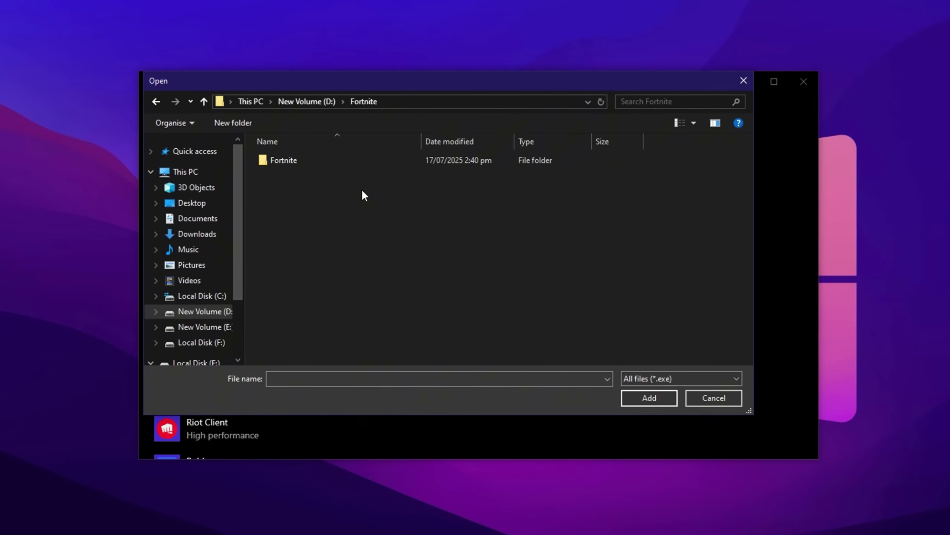
pyautogui.doubleClick(291, 160)
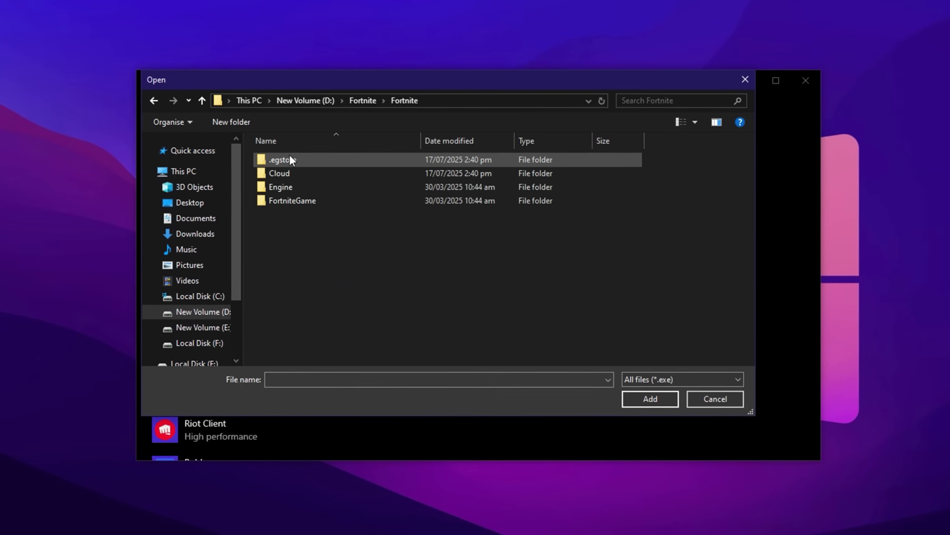
pyautogui.doubleClick(305, 199)
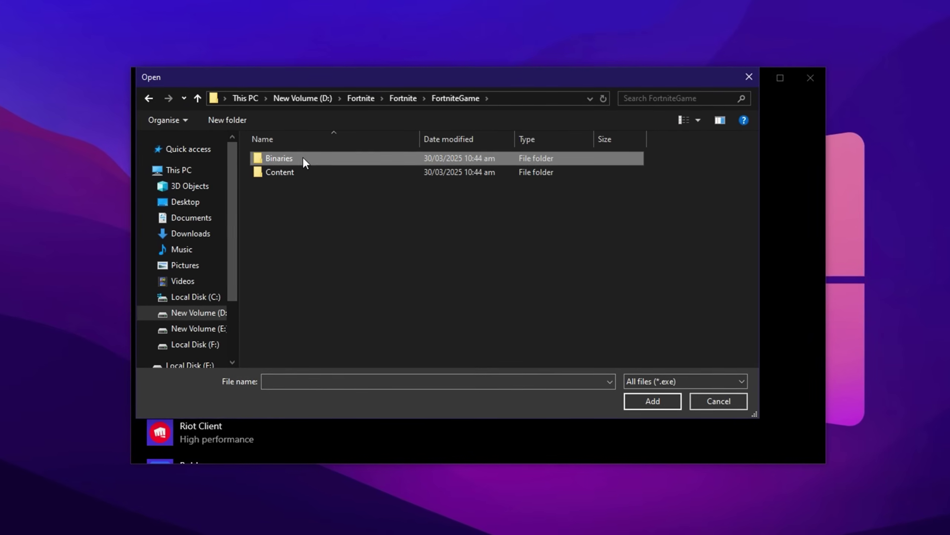
pyautogui.doubleClick(301, 159)
pyautogui.doubleClick(301, 173)
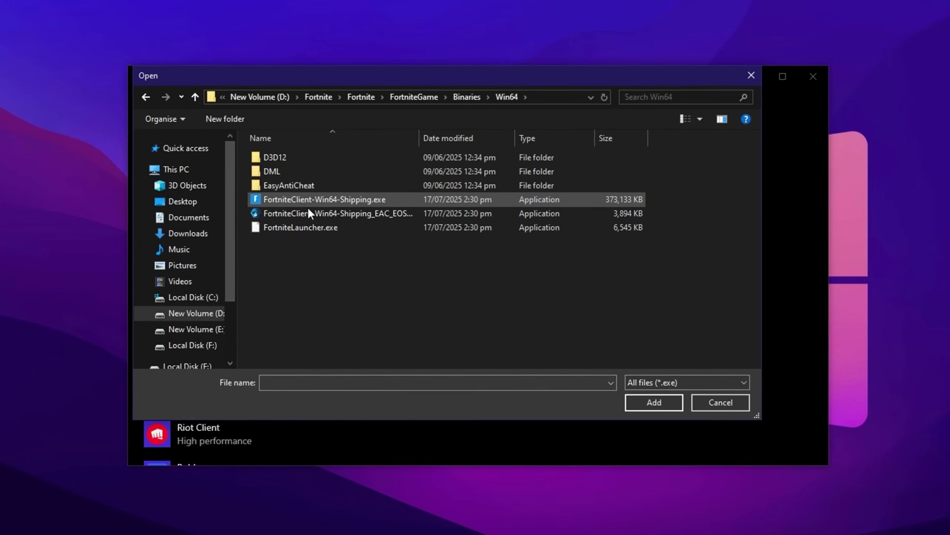
pyautogui.click(332, 200)
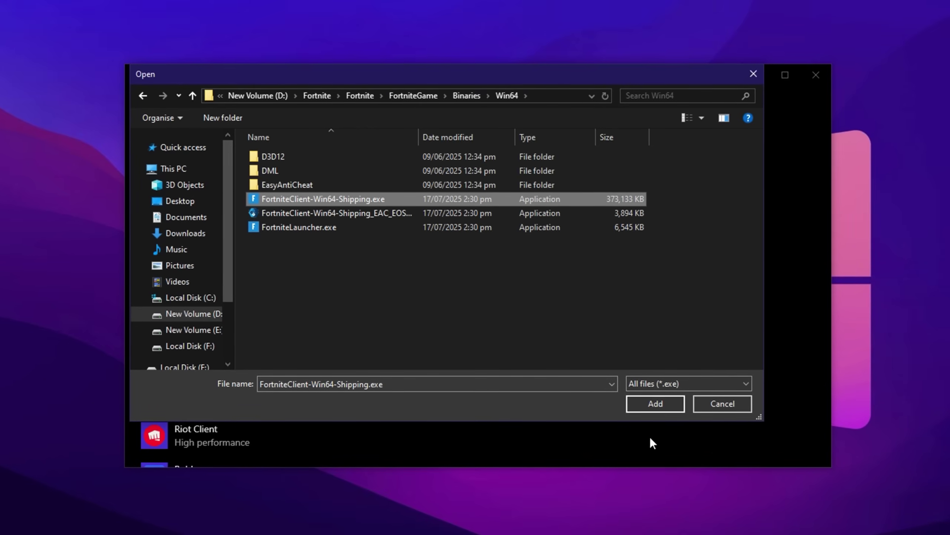
pyautogui.click(720, 403)
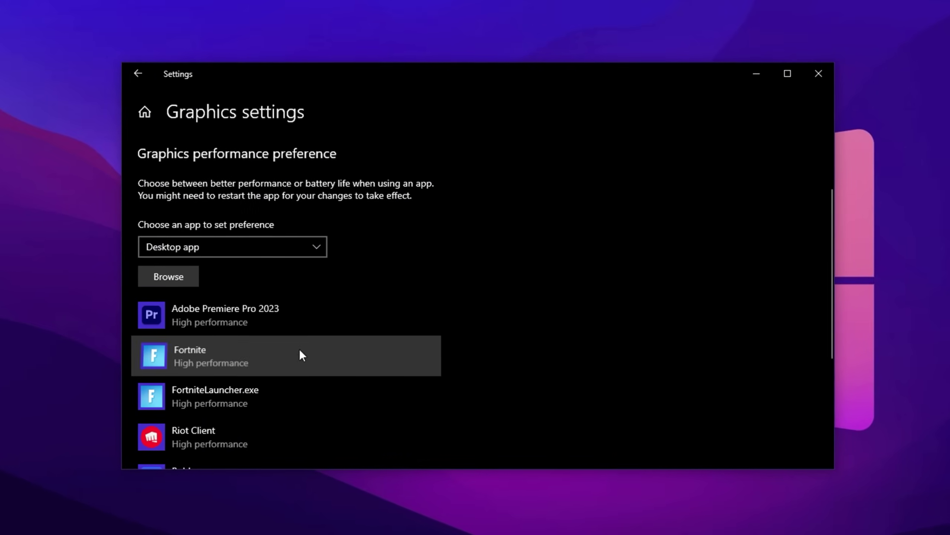
# Step: Open Fortnite's graphics options and save the High performance preference
pyautogui.click(300, 350)
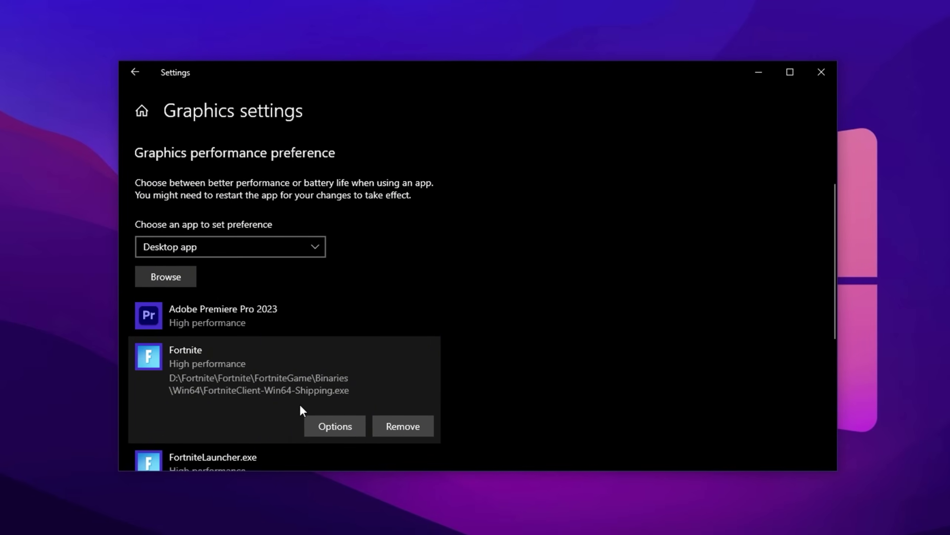
pyautogui.click(326, 427)
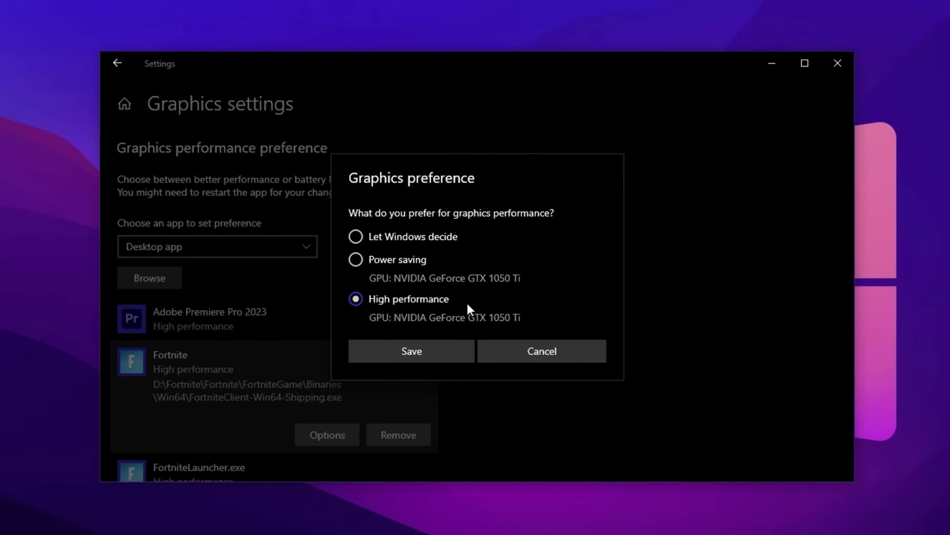
pyautogui.click(423, 352)
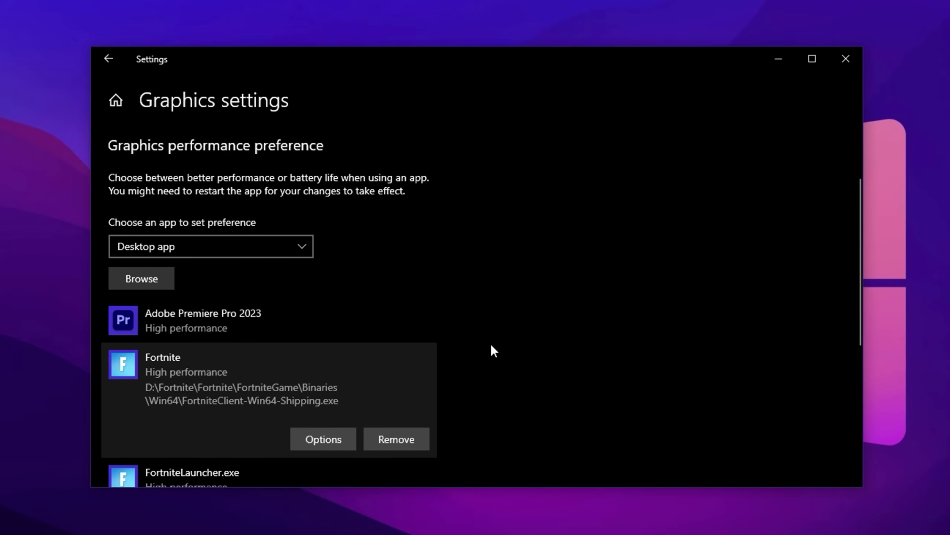
# Step: Scroll through the Graphics settings app list and back up to the GPU scheduling toggle
pyautogui.scroll(-6, 530, 362)
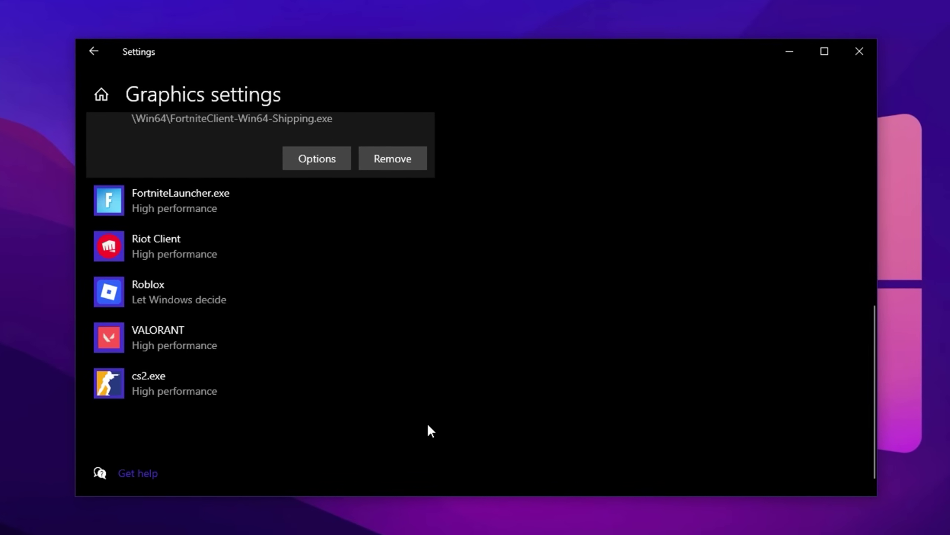
pyautogui.scroll(6, 427, 422)
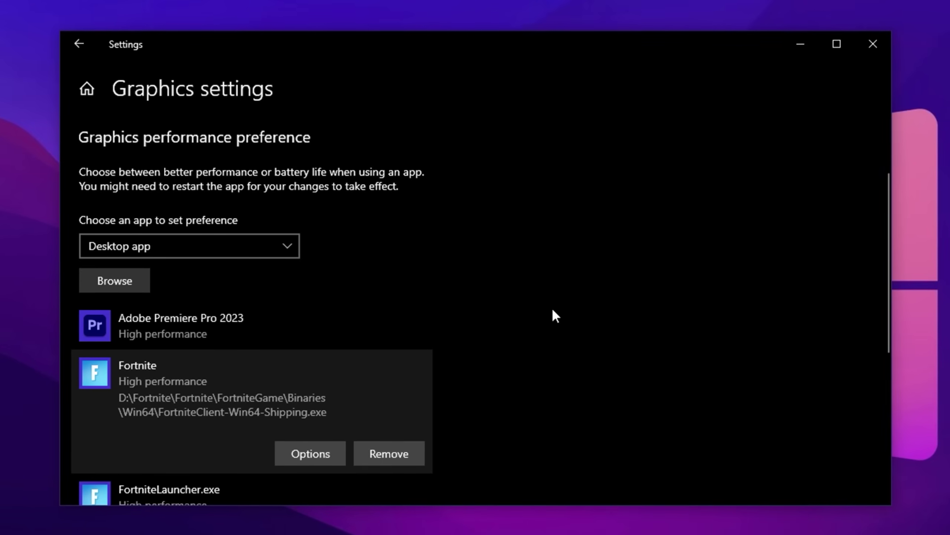
pyautogui.scroll(3, 553, 310)
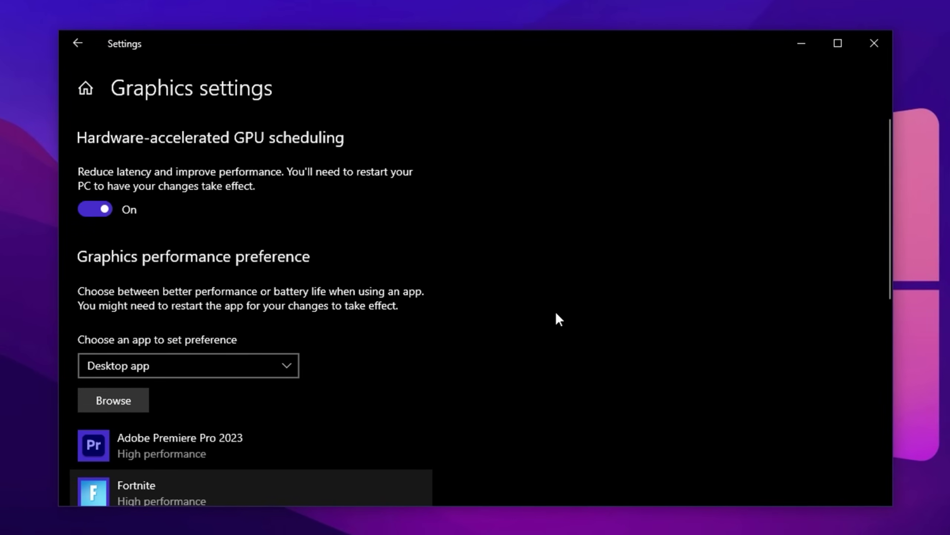